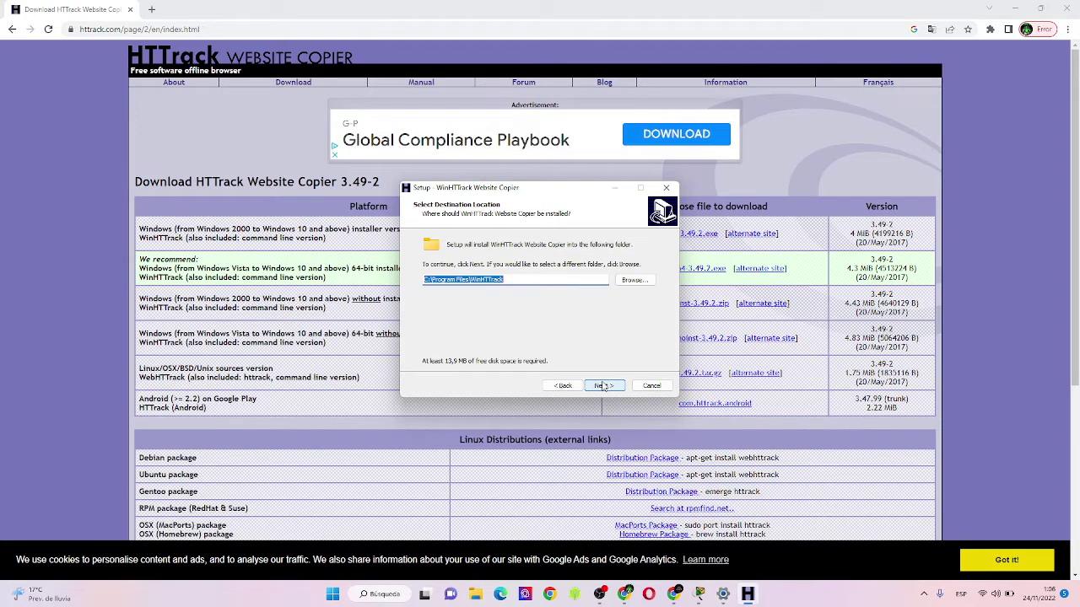
Install WinHTTrack in the default folders, adding a quick launch icon alongside the desktop icon, and finish the setup.
{"action": "left_click", "coordinate": [604, 385]}
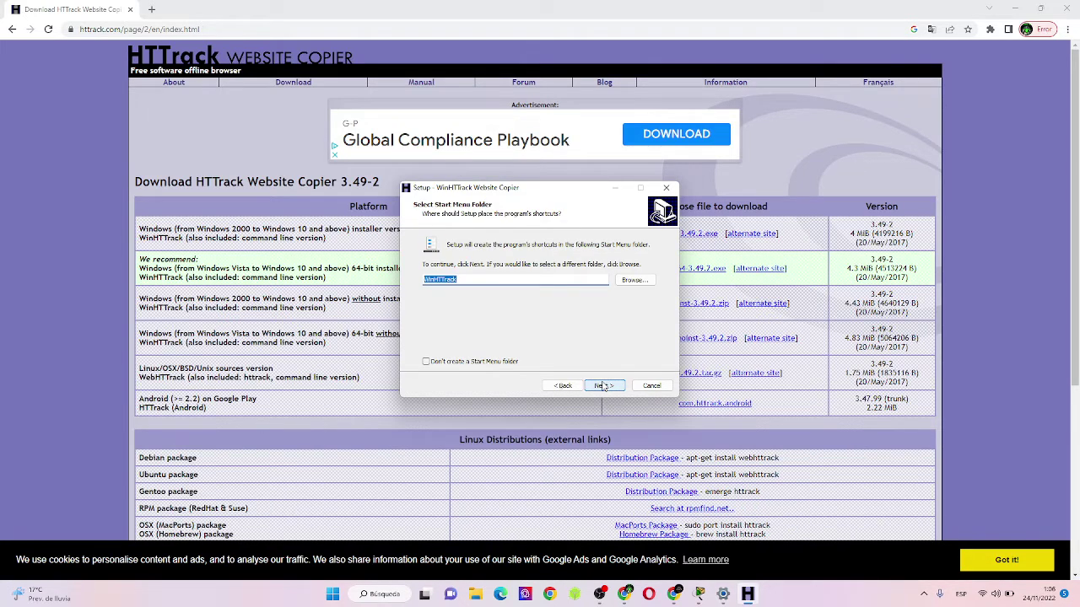
{"action": "left_click", "coordinate": [604, 385]}
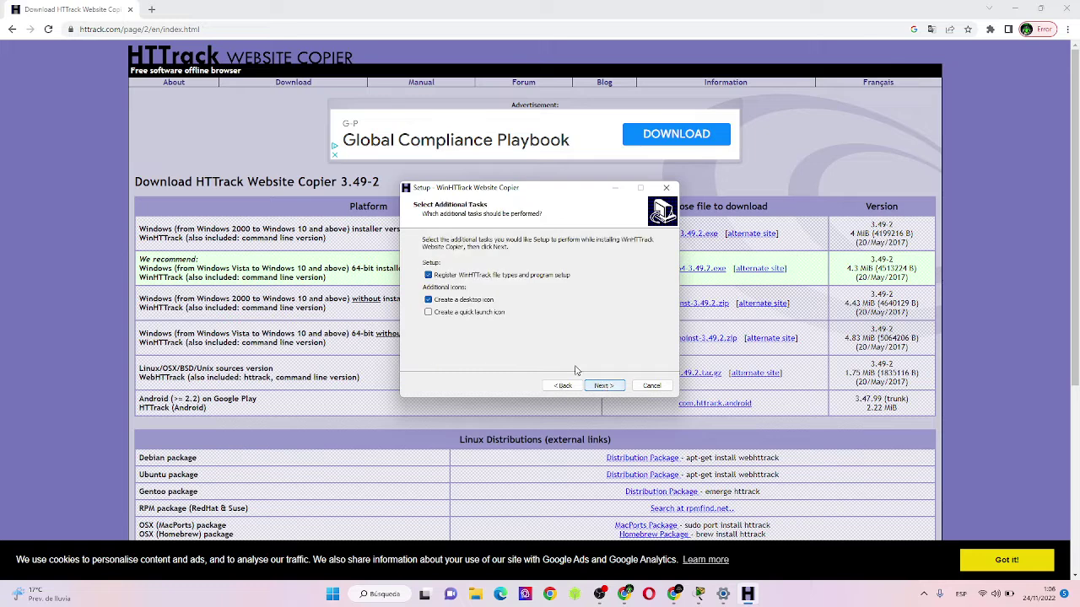
{"action": "left_click", "coordinate": [486, 318]}
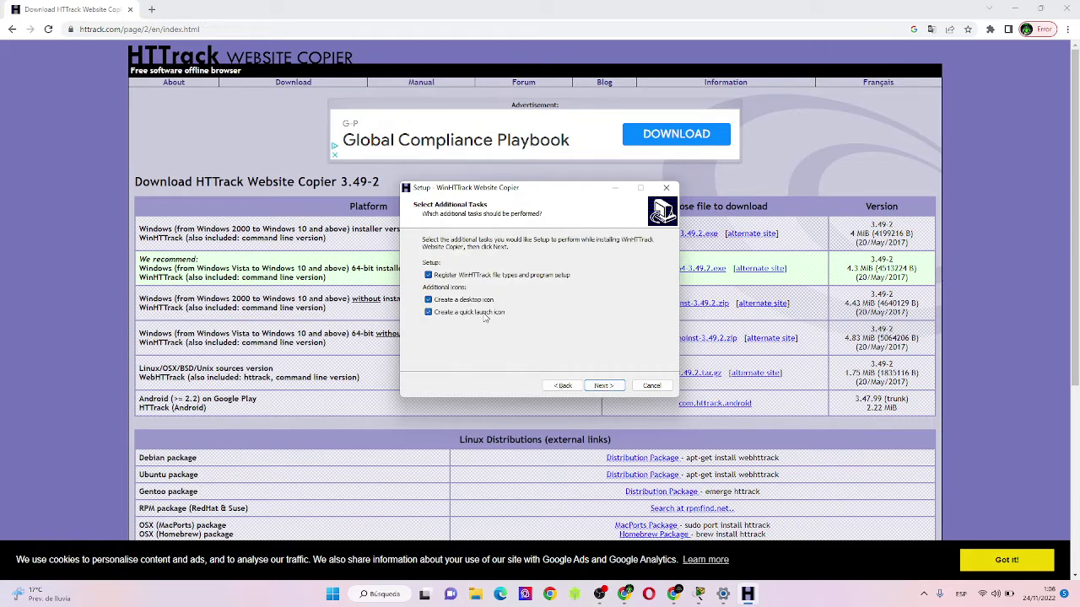
{"action": "left_click", "coordinate": [601, 385]}
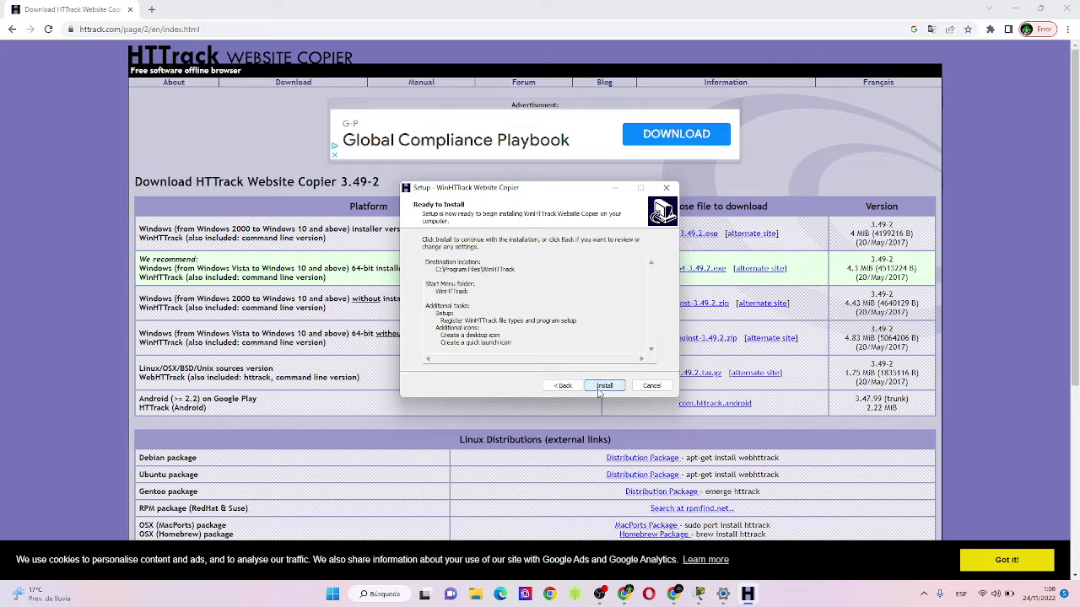
{"action": "left_click", "coordinate": [600, 387]}
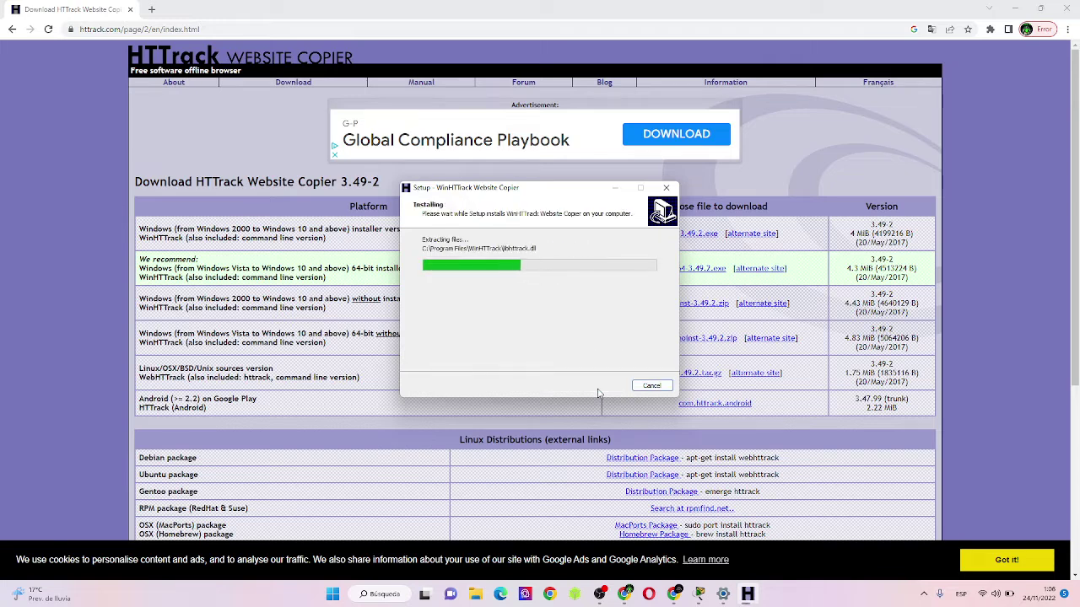
{"action": "left_click", "coordinate": [599, 388]}
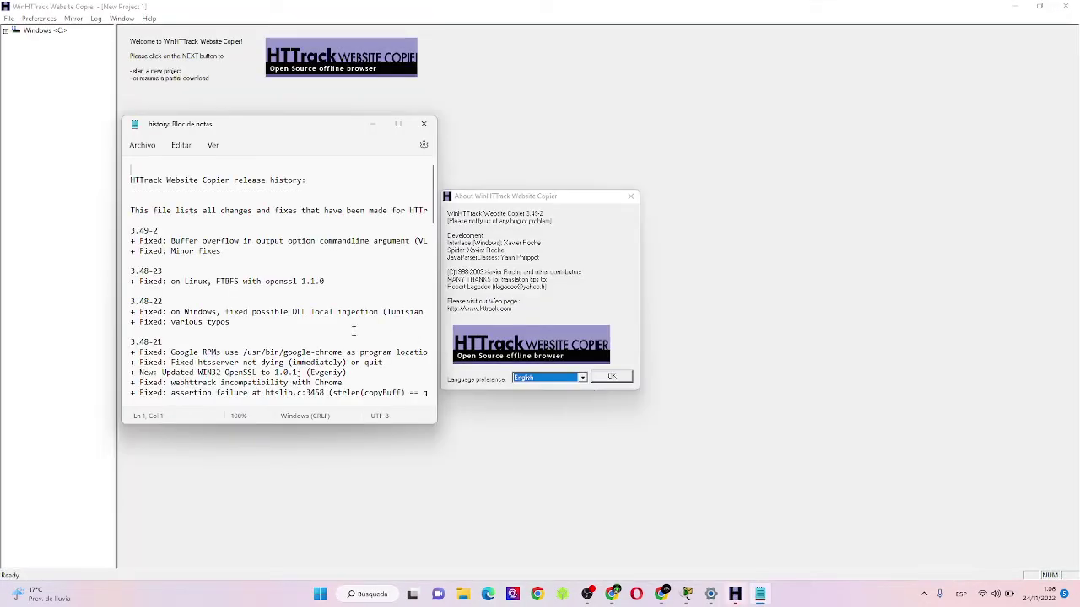
Read through the HTTrack release history in a maximized window, from version 3.49-2 back to the older releases, and close the file.
{"action": "left_click", "coordinate": [397, 124]}
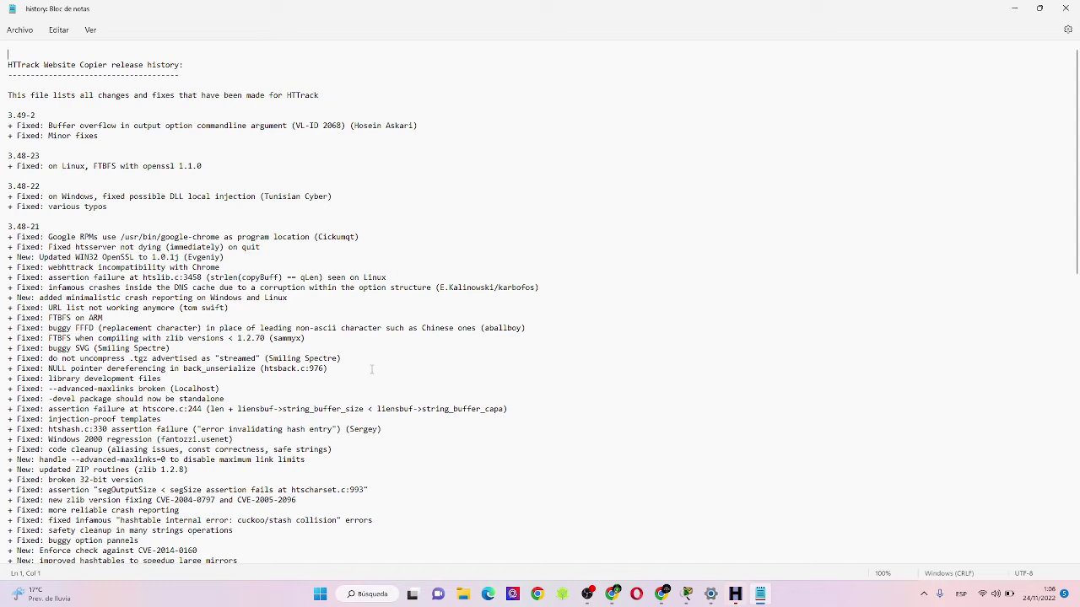
{"action": "scroll", "coordinate": [292, 387], "scroll_direction": "down", "scroll_amount": 1}
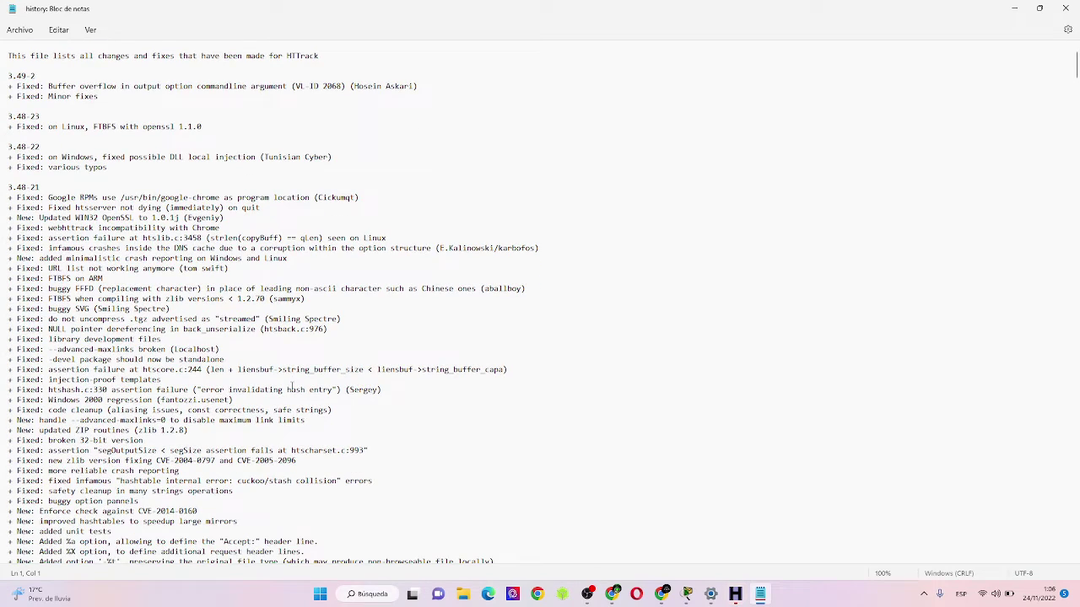
{"action": "scroll", "coordinate": [292, 387], "scroll_direction": "down", "scroll_amount": 1}
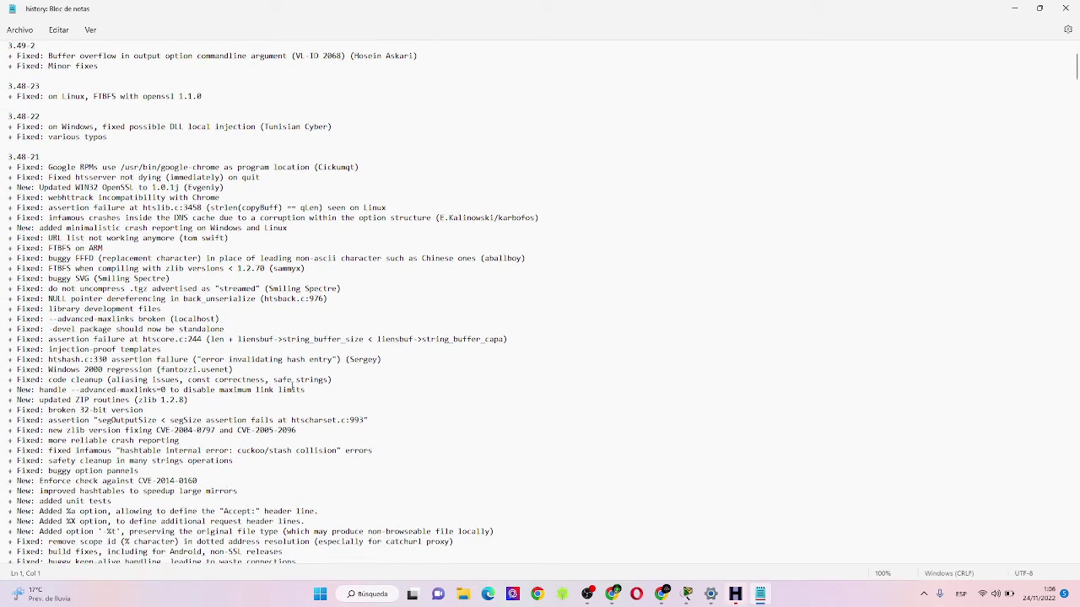
{"action": "scroll", "coordinate": [292, 388], "scroll_direction": "down", "scroll_amount": 2}
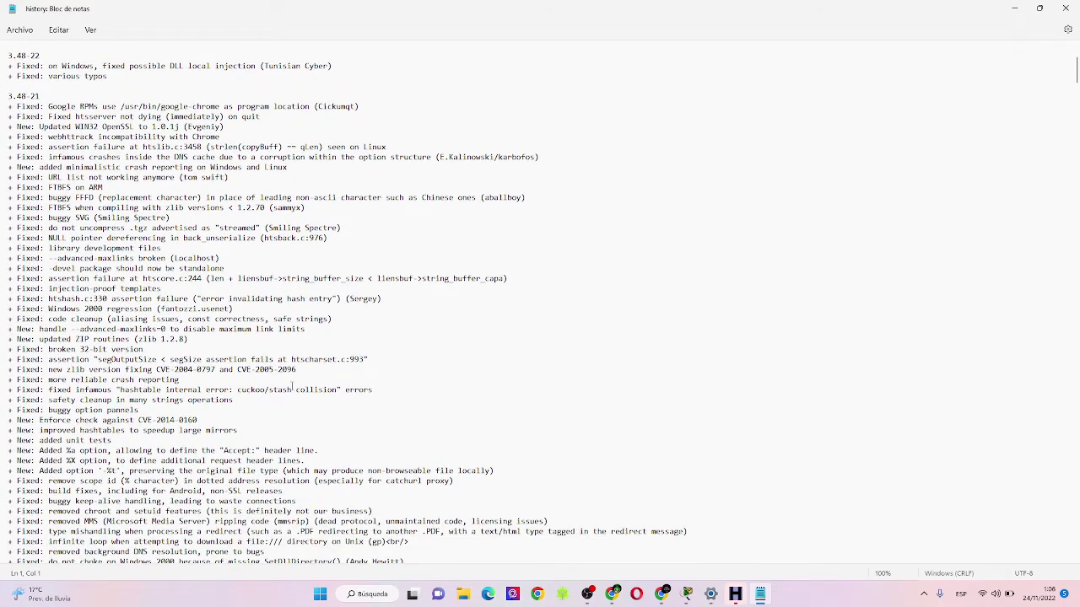
{"action": "scroll", "coordinate": [292, 389], "scroll_direction": "down", "scroll_amount": 4}
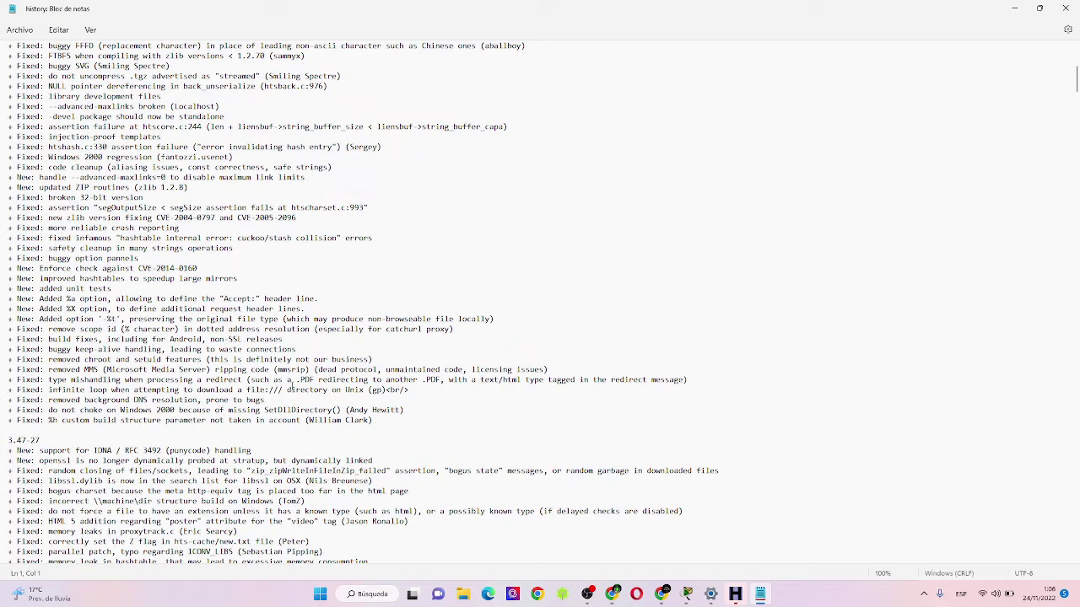
{"action": "scroll", "coordinate": [292, 388], "scroll_direction": "down", "scroll_amount": 2}
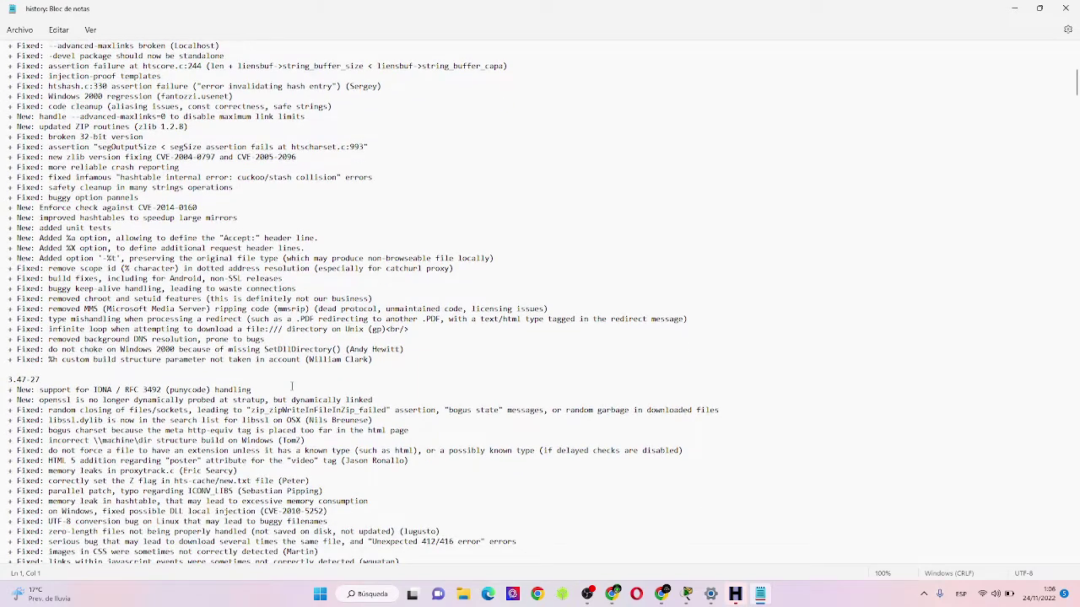
{"action": "scroll", "coordinate": [292, 387], "scroll_direction": "down", "scroll_amount": 2}
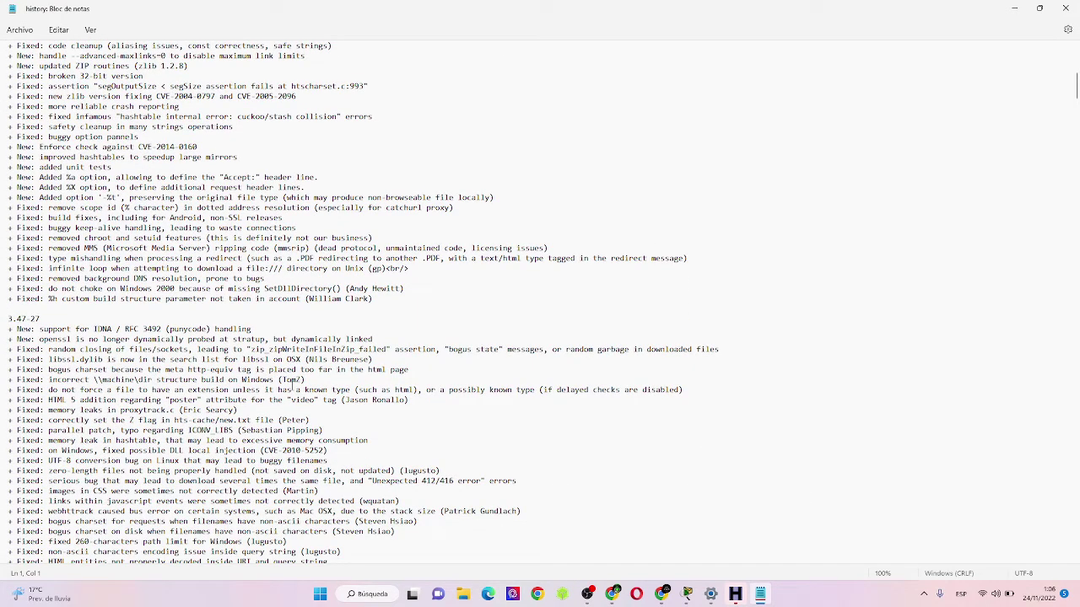
{"action": "scroll", "coordinate": [292, 384], "scroll_direction": "down", "scroll_amount": 3}
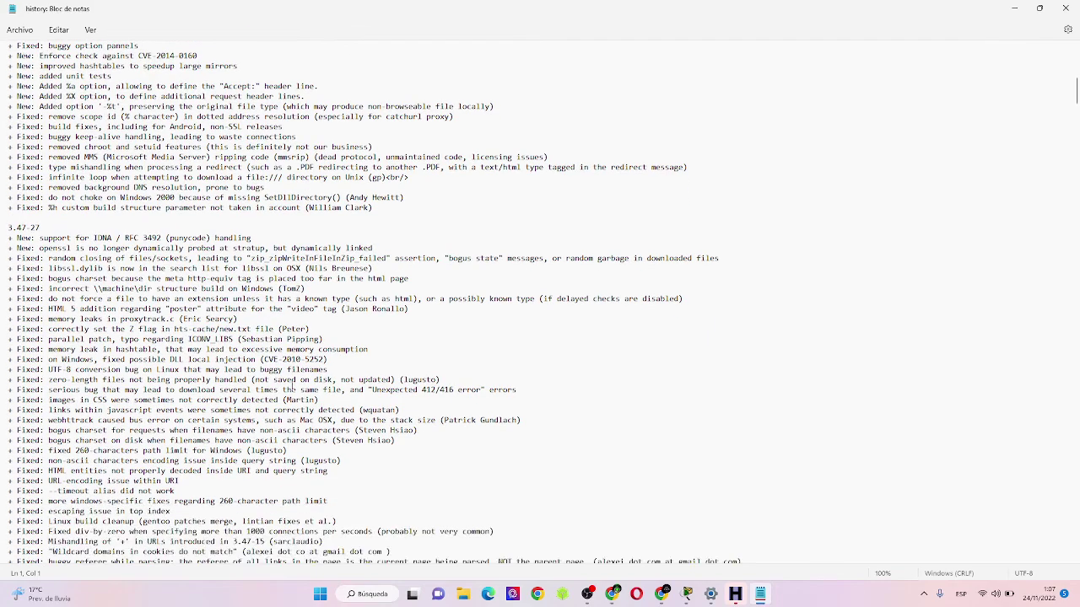
{"action": "scroll", "coordinate": [291, 384], "scroll_direction": "down", "scroll_amount": 4}
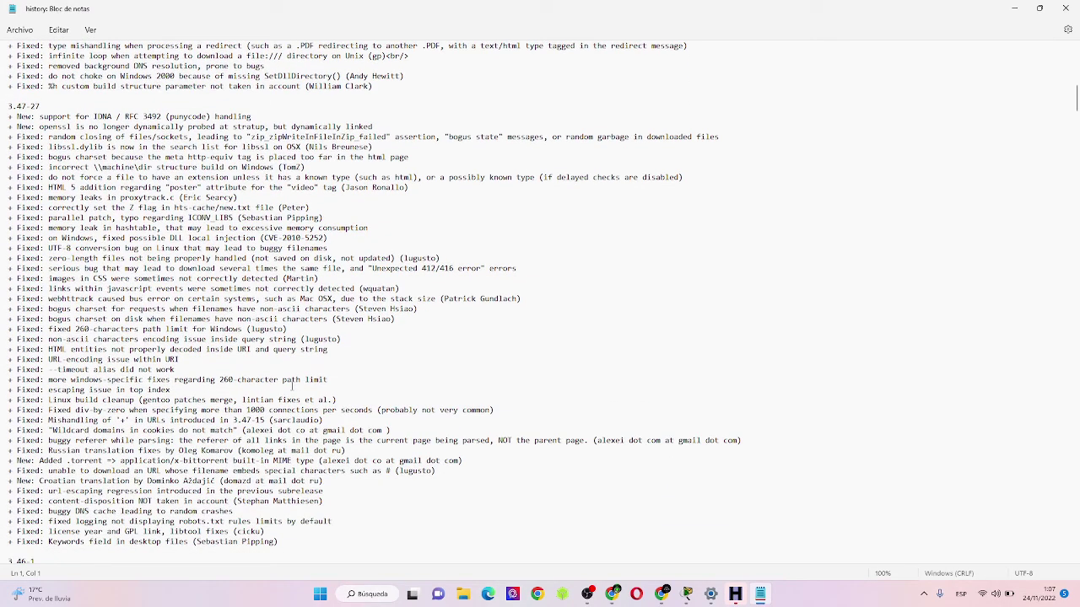
{"action": "scroll", "coordinate": [292, 385], "scroll_direction": "down", "scroll_amount": 3}
{"action": "scroll", "coordinate": [293, 386], "scroll_direction": "down", "scroll_amount": 4}
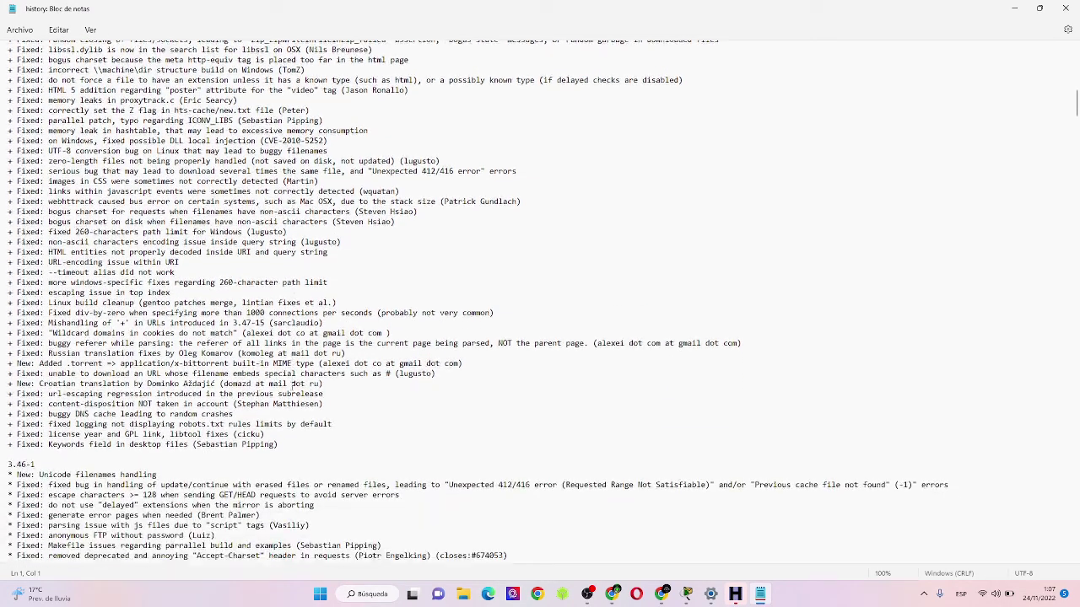
{"action": "scroll", "coordinate": [293, 387], "scroll_direction": "down", "scroll_amount": 12}
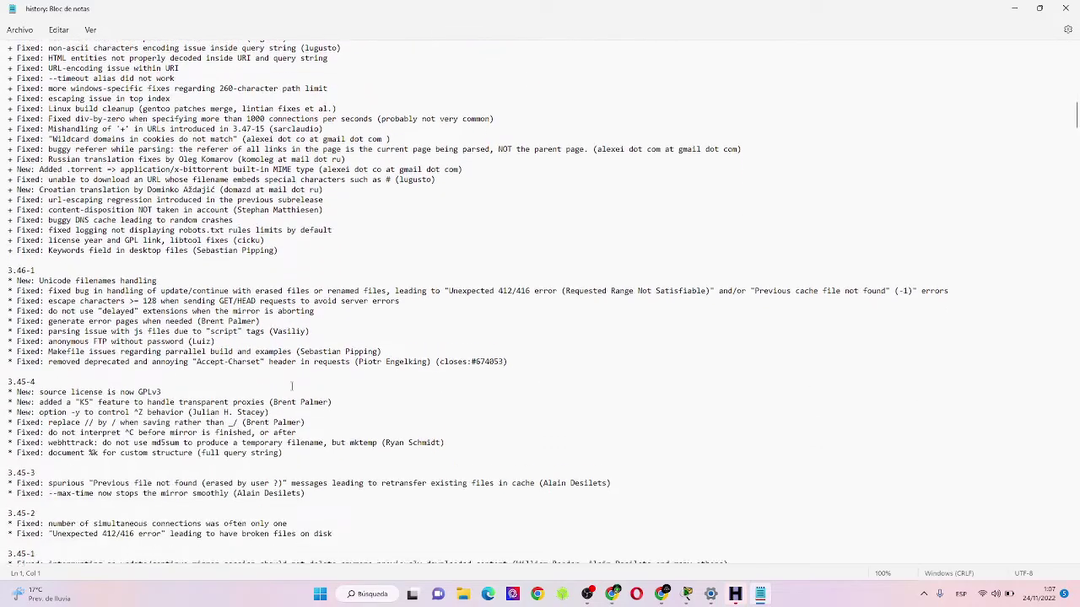
{"action": "scroll", "coordinate": [292, 386], "scroll_direction": "down", "scroll_amount": 20}
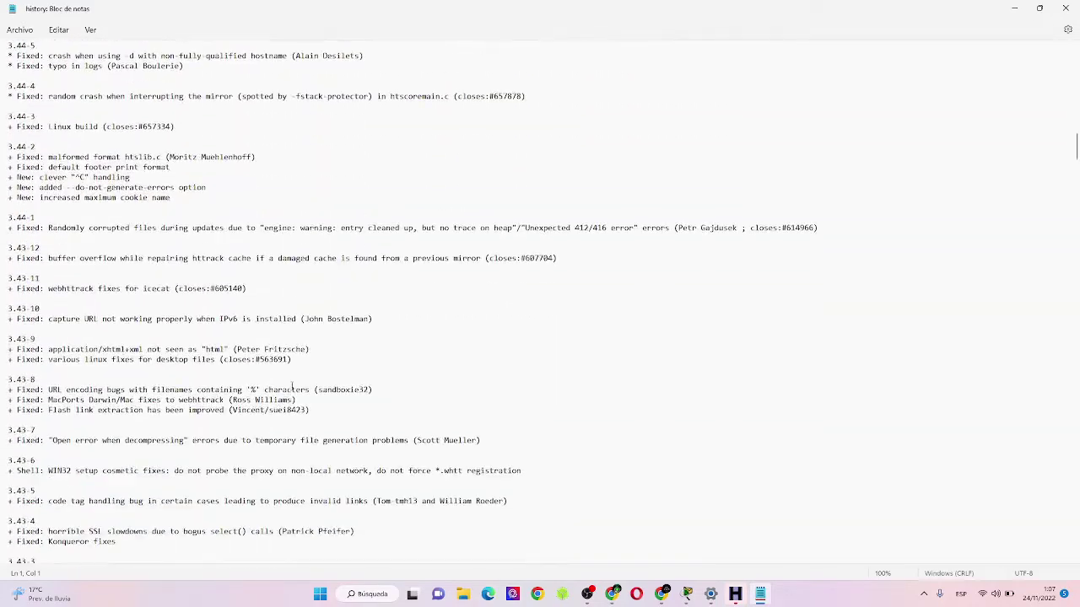
{"action": "scroll", "coordinate": [292, 386], "scroll_direction": "down", "scroll_amount": 1}
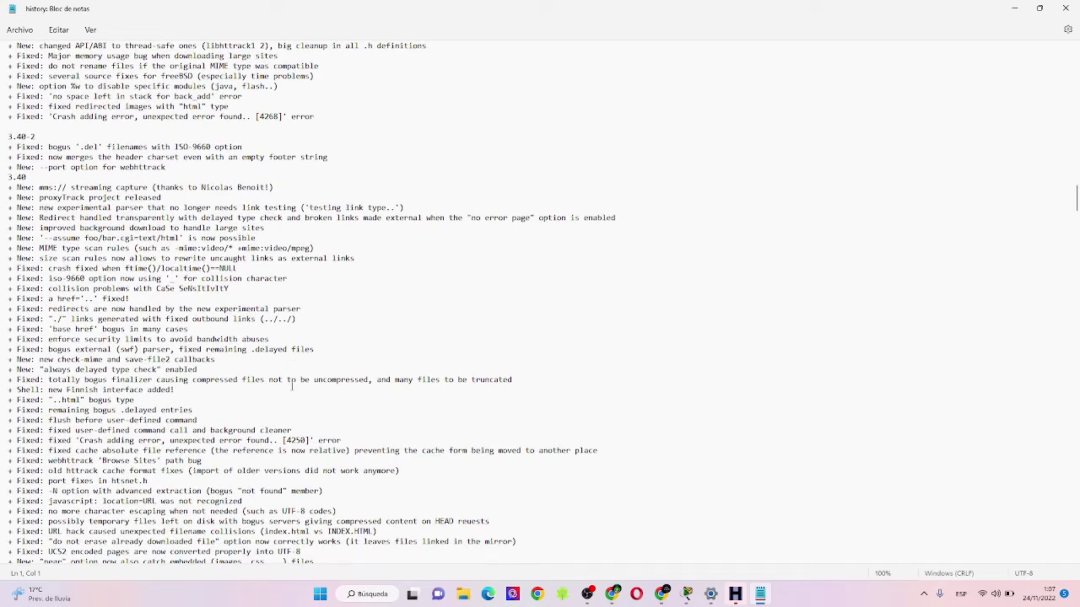
{"action": "left_click", "coordinate": [1066, 8]}
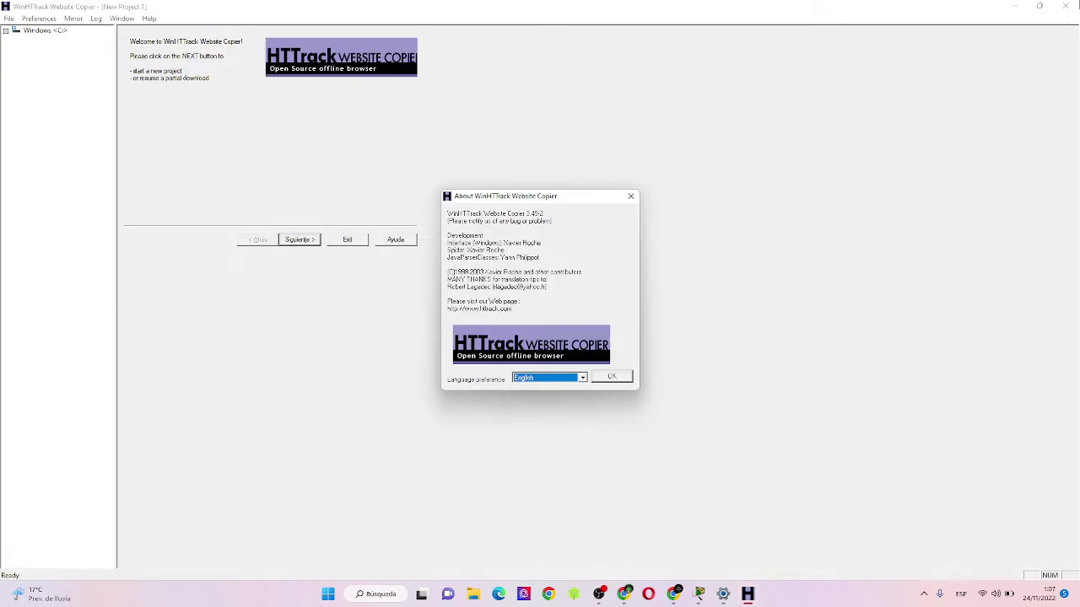
Browse the available interface languages, keep English as the language preference and close the About dialog.
{"action": "left_click", "coordinate": [583, 377]}
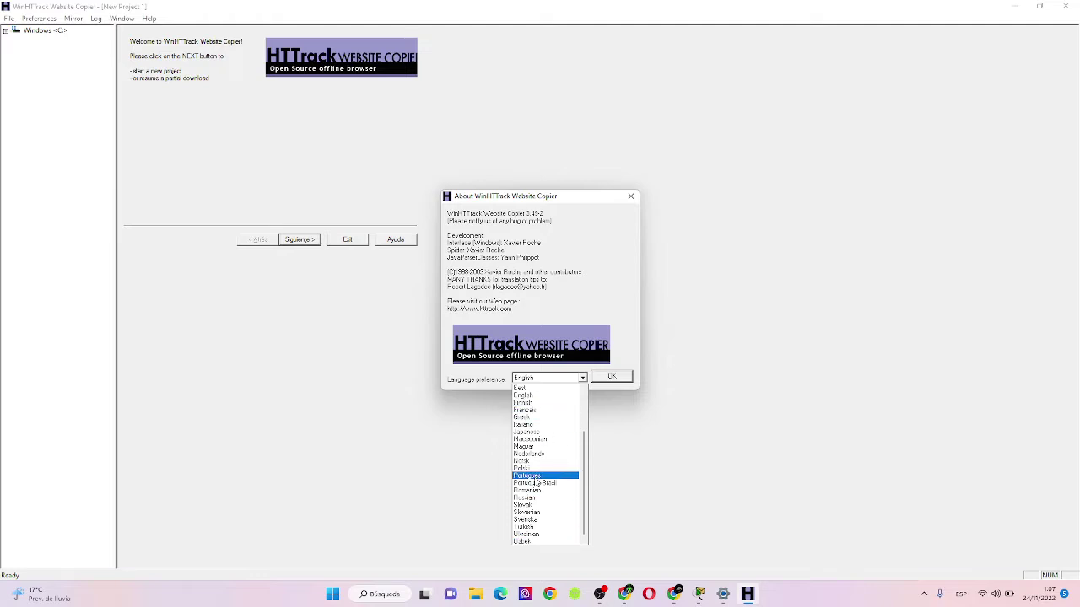
{"action": "scroll", "coordinate": [535, 481], "scroll_direction": "up", "scroll_amount": 3}
{"action": "scroll", "coordinate": [534, 481], "scroll_direction": "down", "scroll_amount": 3}
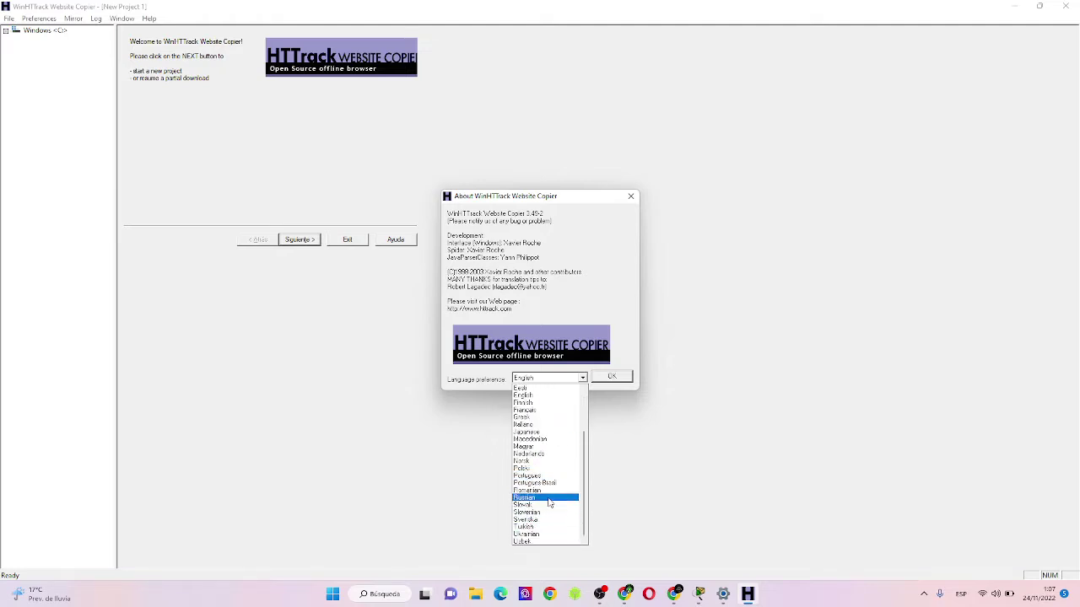
{"action": "left_click", "coordinate": [659, 412]}
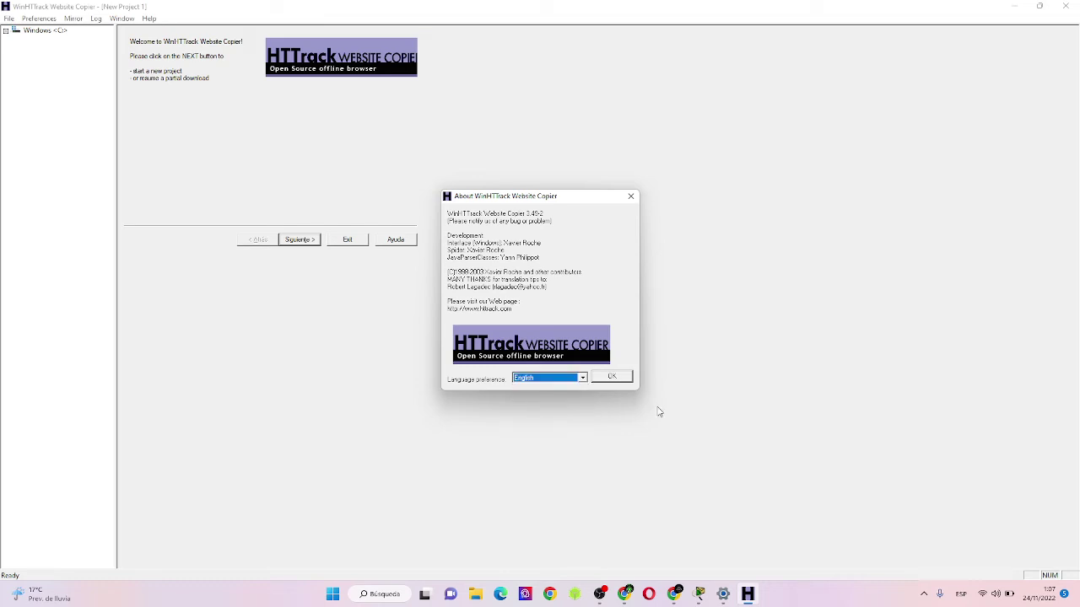
{"action": "left_click", "coordinate": [612, 377]}
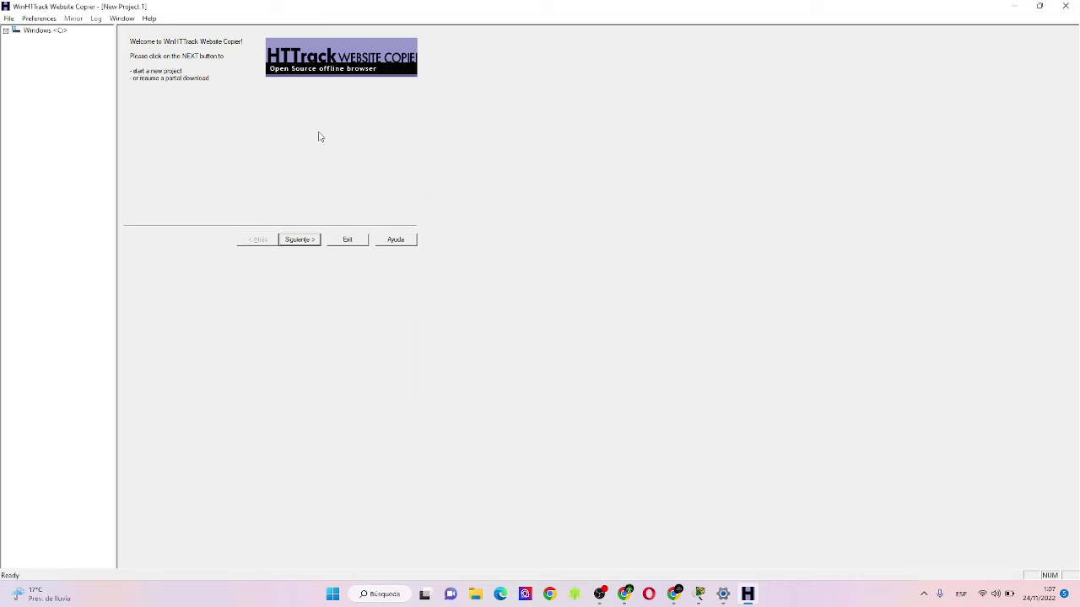
Start a new project named PRUEBA DESCARGA WEB 1, leaving its project category empty.
{"action": "left_click", "coordinate": [299, 242]}
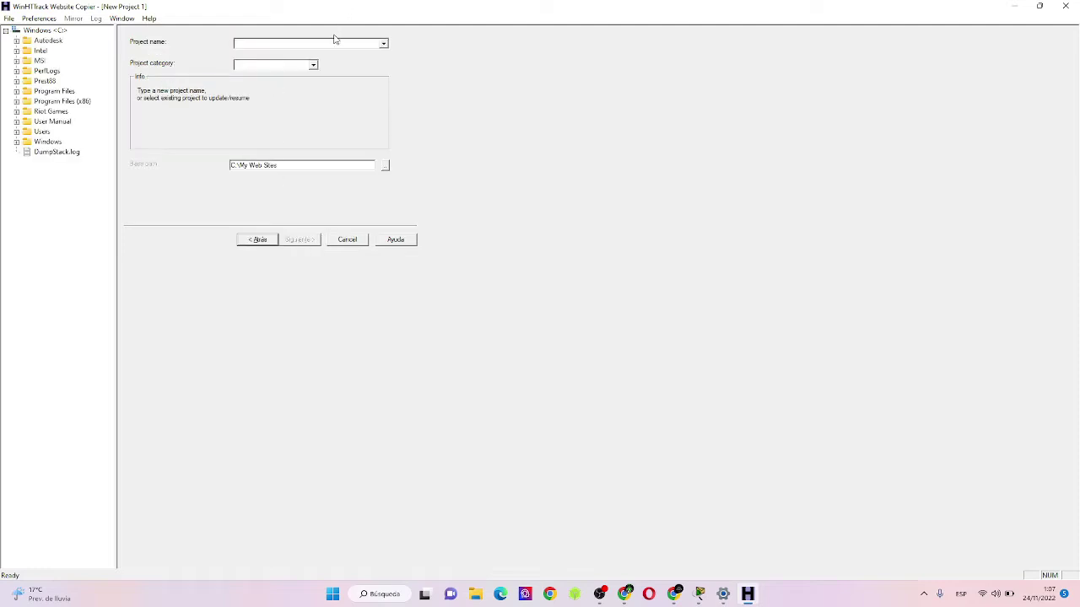
{"action": "key", "text": "Caps_Lock"}
{"action": "type", "text": "PRUEBA"}
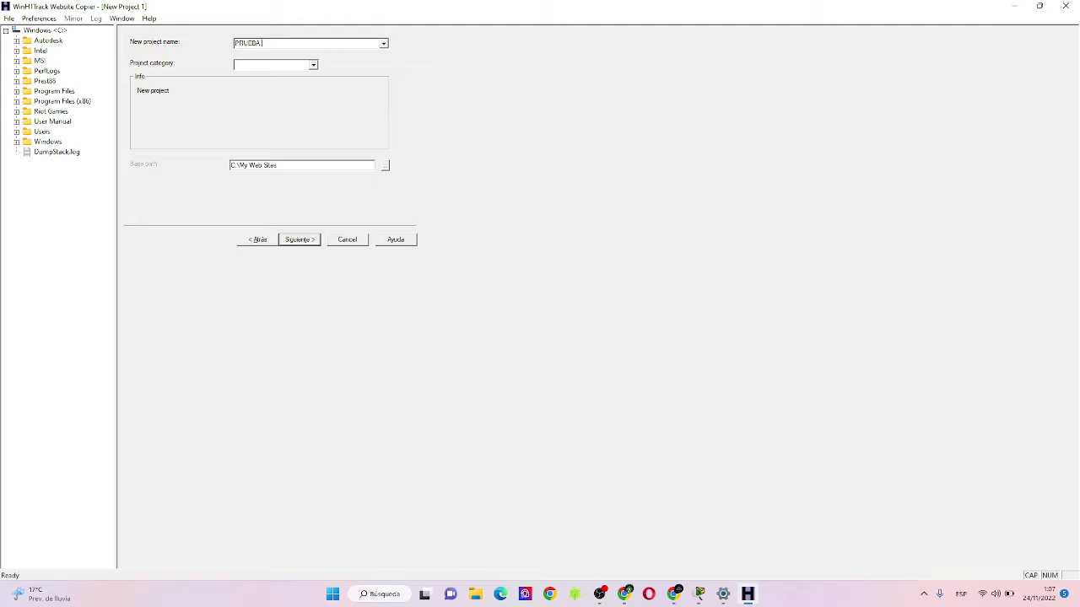
{"action": "type", "text": "DESCARGA WEB 1"}
{"action": "left_click", "coordinate": [315, 67]}
{"action": "left_click", "coordinate": [314, 68]}
Set the project's base path to the Documentos folder under Este equipo and continue to the mirroring settings.
{"action": "left_click", "coordinate": [385, 168]}
{"action": "scroll", "coordinate": [532, 275], "scroll_direction": "down", "scroll_amount": 1}
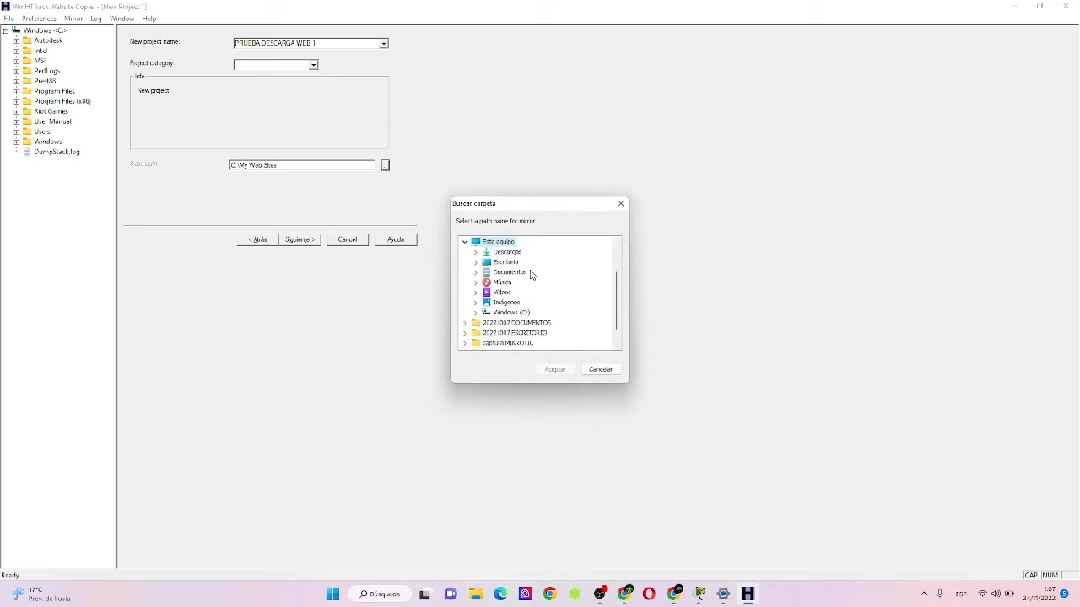
{"action": "scroll", "coordinate": [531, 275], "scroll_direction": "down", "scroll_amount": 1}
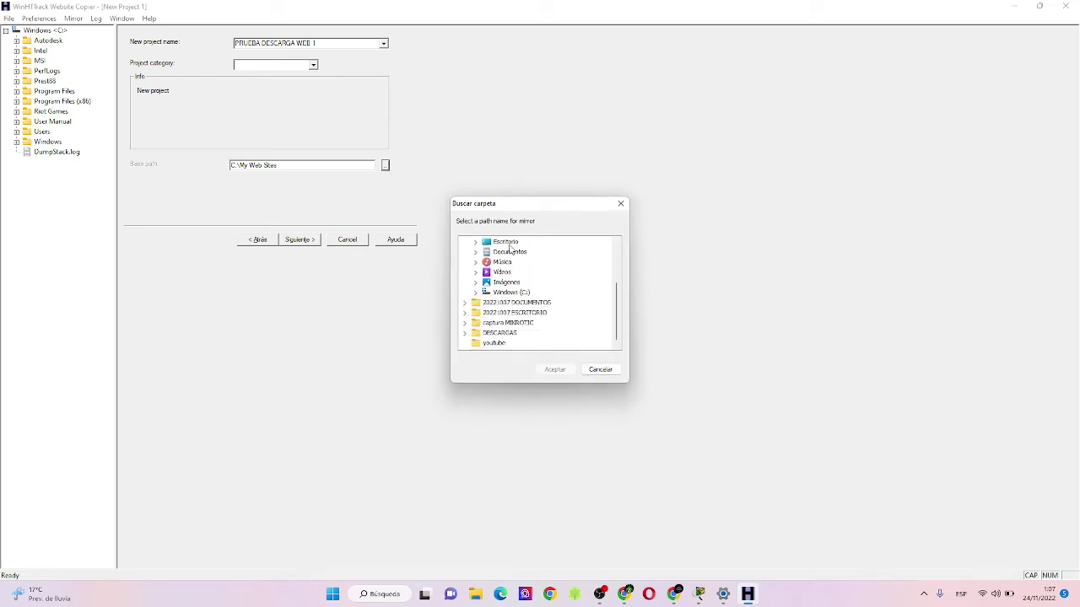
{"action": "scroll", "coordinate": [497, 265], "scroll_direction": "up", "scroll_amount": 3}
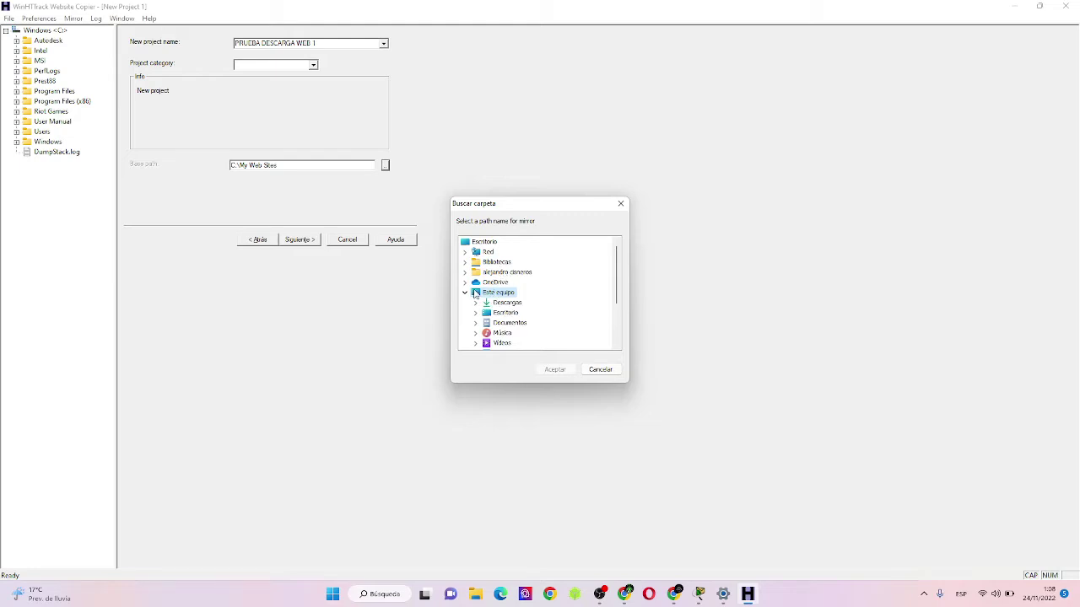
{"action": "left_click", "coordinate": [507, 323]}
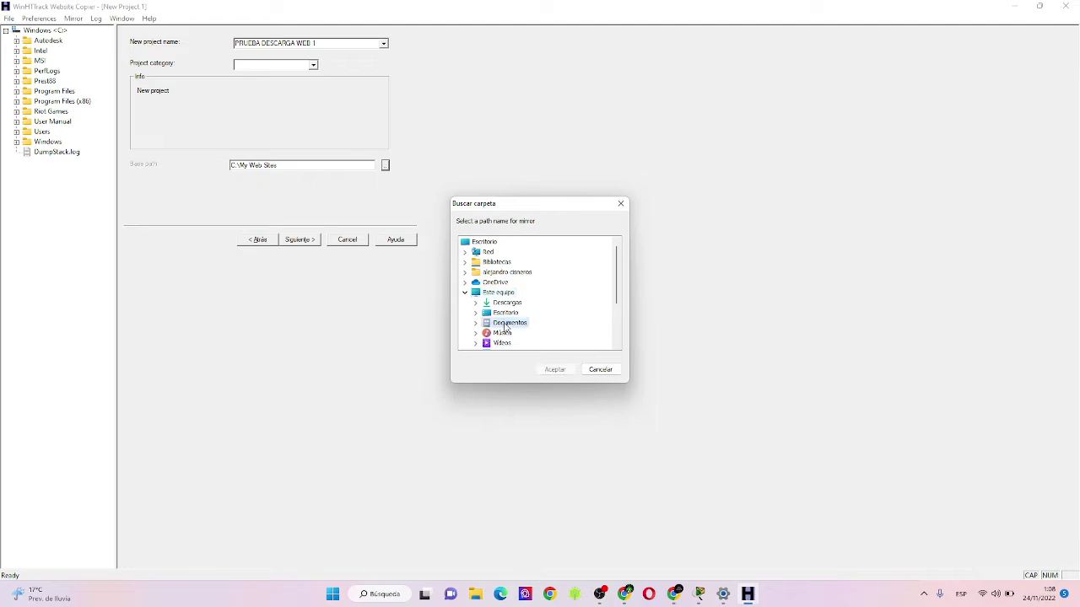
{"action": "left_click", "coordinate": [563, 371]}
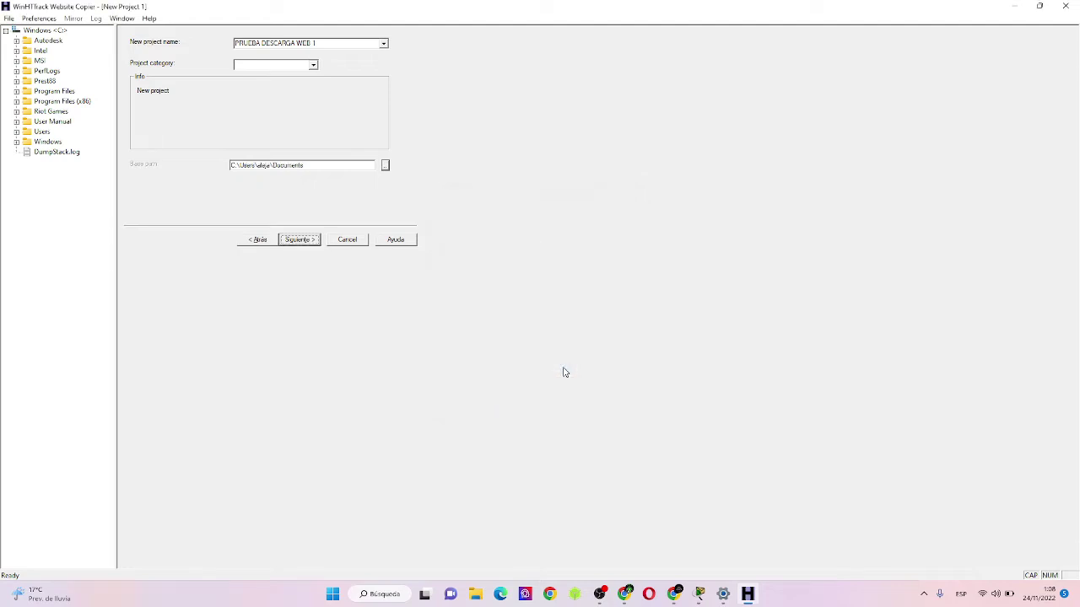
{"action": "left_click", "coordinate": [300, 239]}
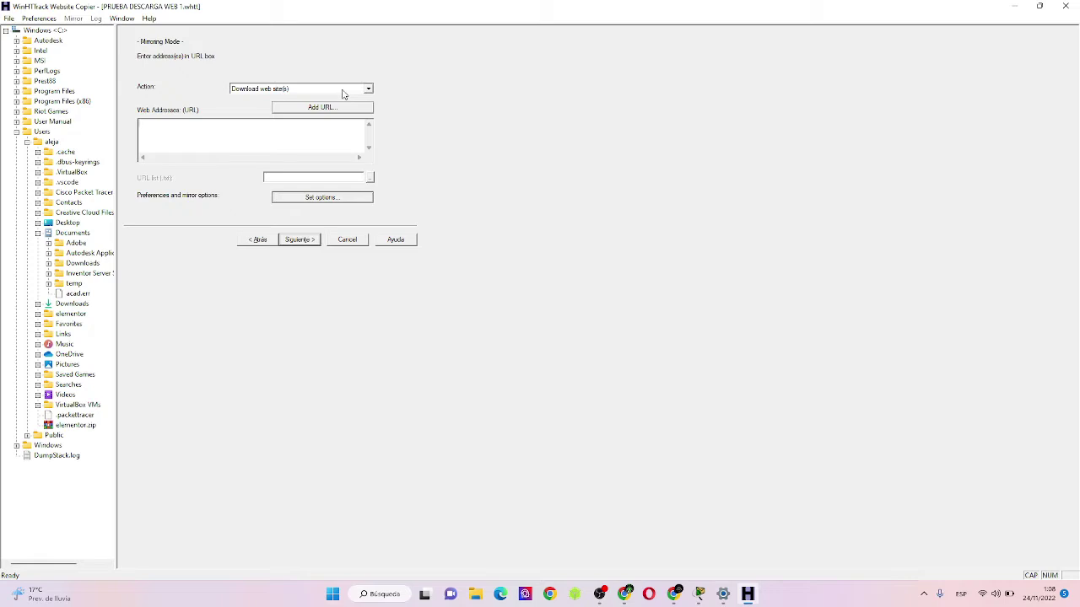
Keep Download web site(s) as the mirroring action and move the WinHTTrack window aside to uncover the browser behind it.
{"action": "left_click", "coordinate": [369, 91]}
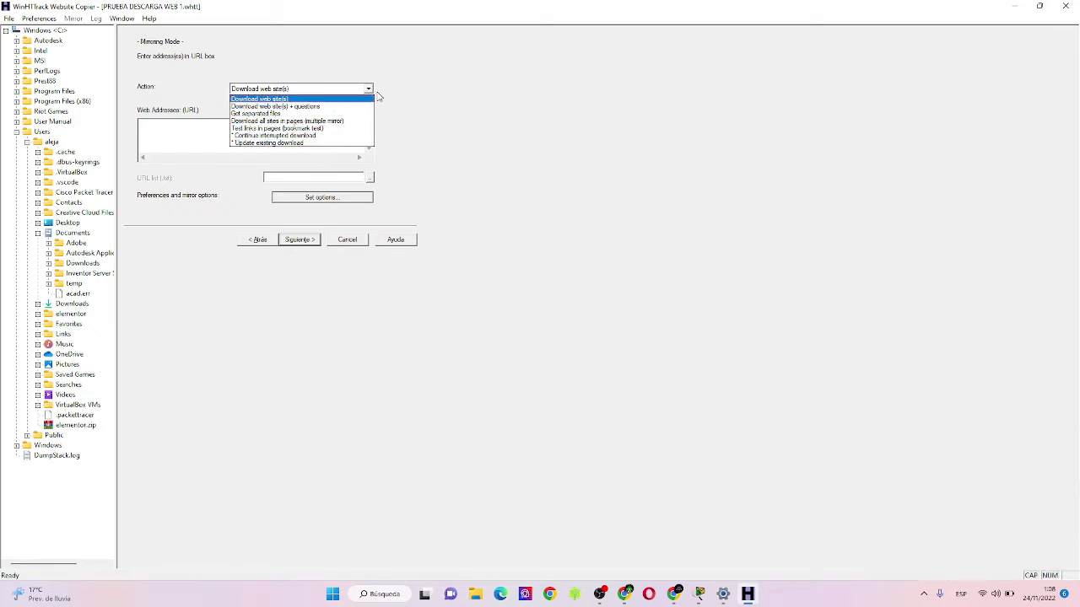
{"action": "left_click", "coordinate": [405, 104]}
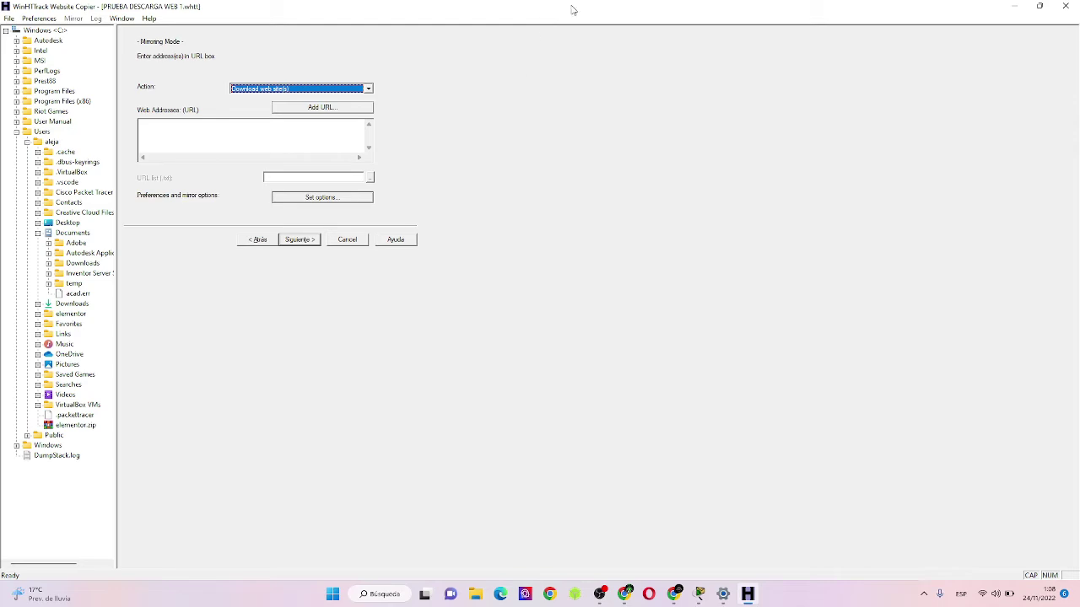
{"action": "left_click_drag", "start_coordinate": [571, 9], "coordinate": [655, 123]}
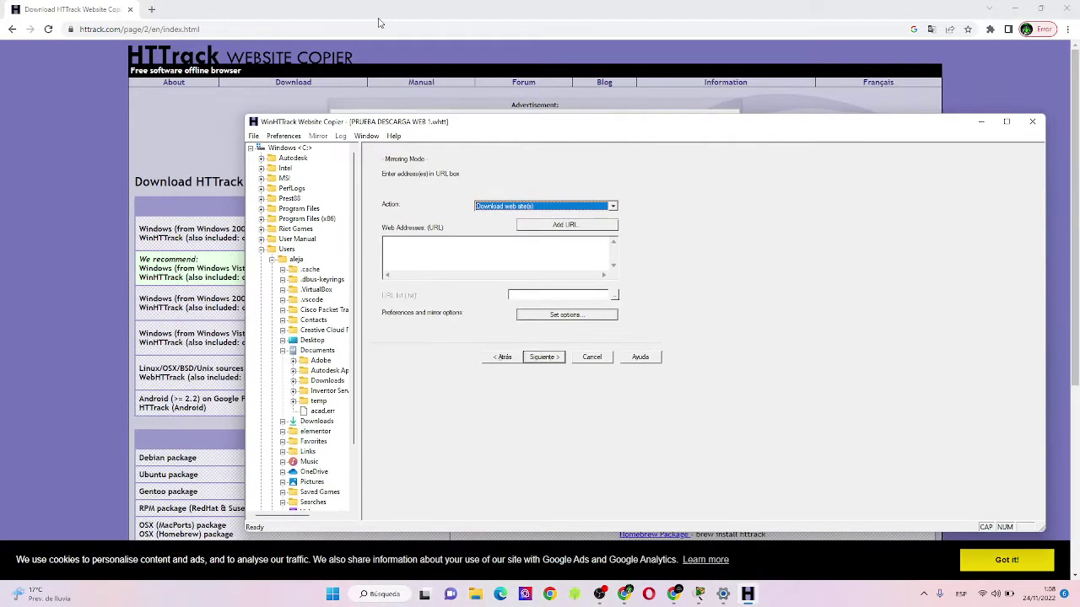
Switch to the Chrome window and open irwithyou.com in a new tab.
{"action": "left_click", "coordinate": [207, 12]}
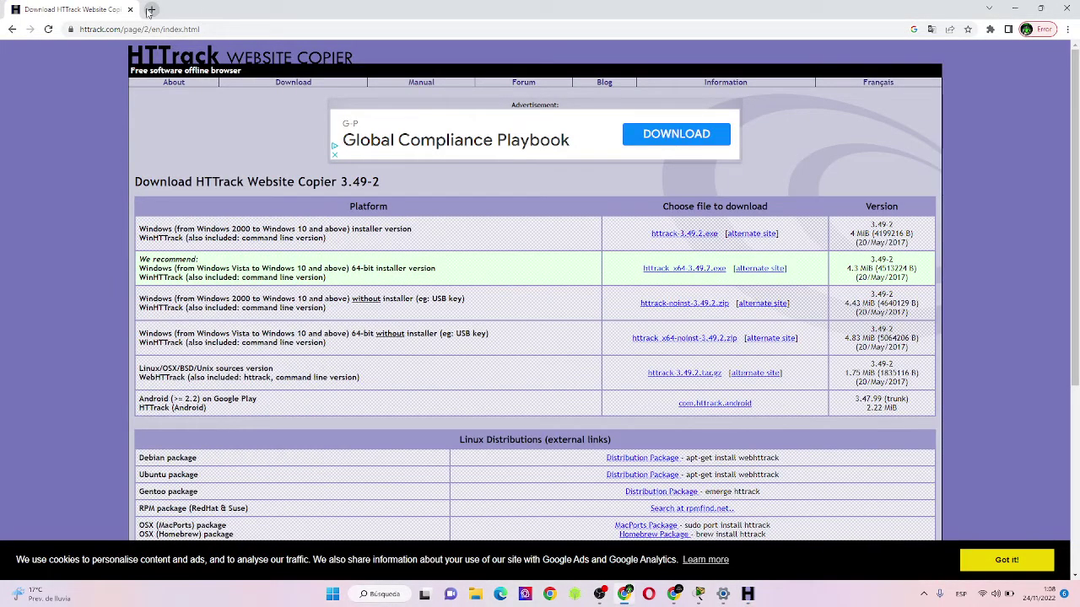
{"action": "left_click", "coordinate": [151, 10]}
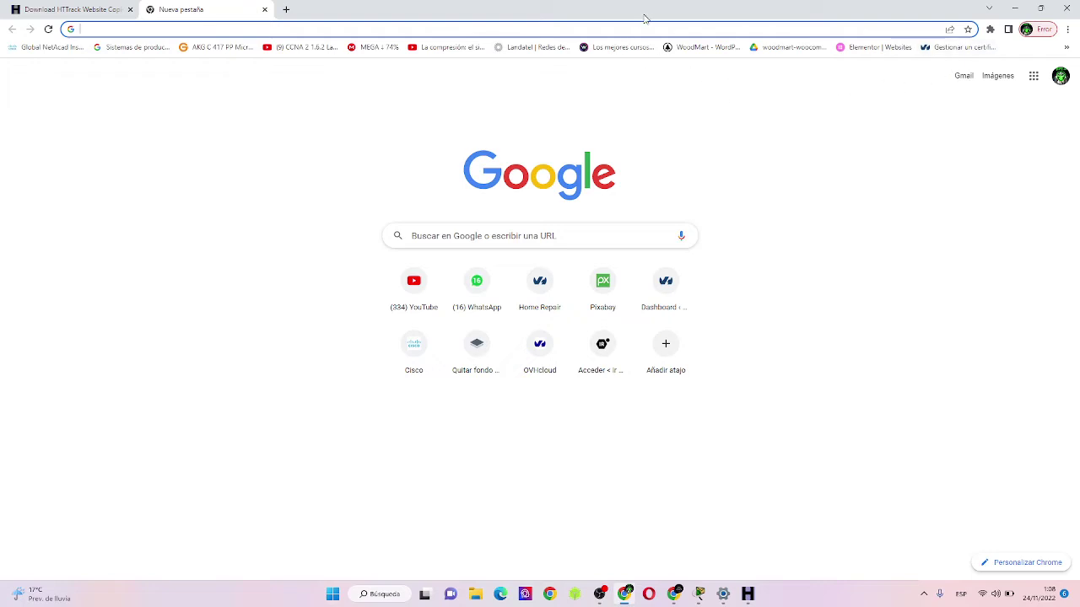
{"action": "left_click", "coordinate": [588, 29]}
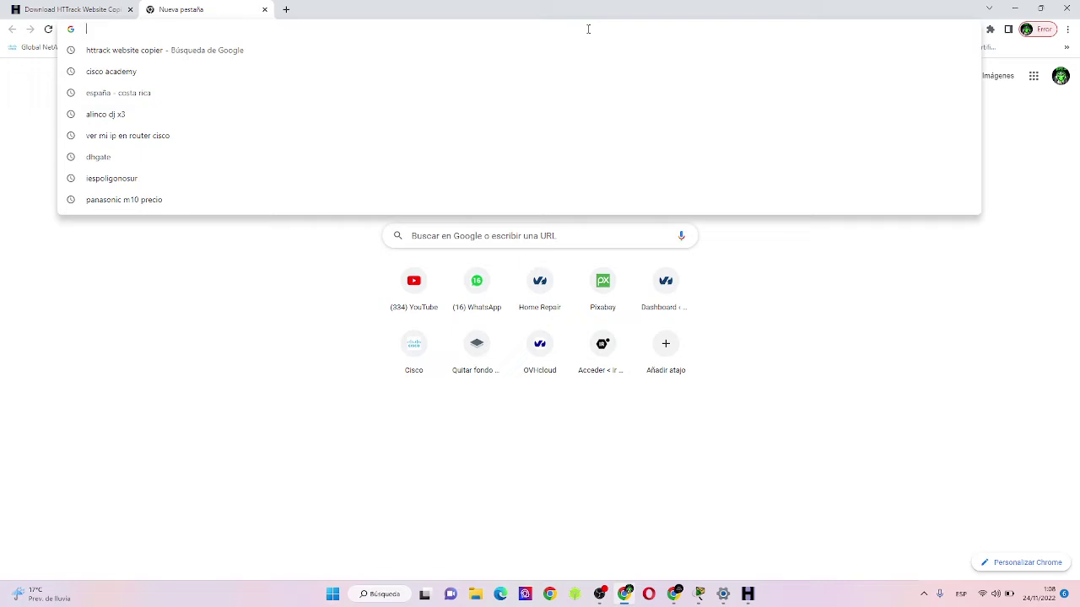
{"action": "type", "text": "i"}
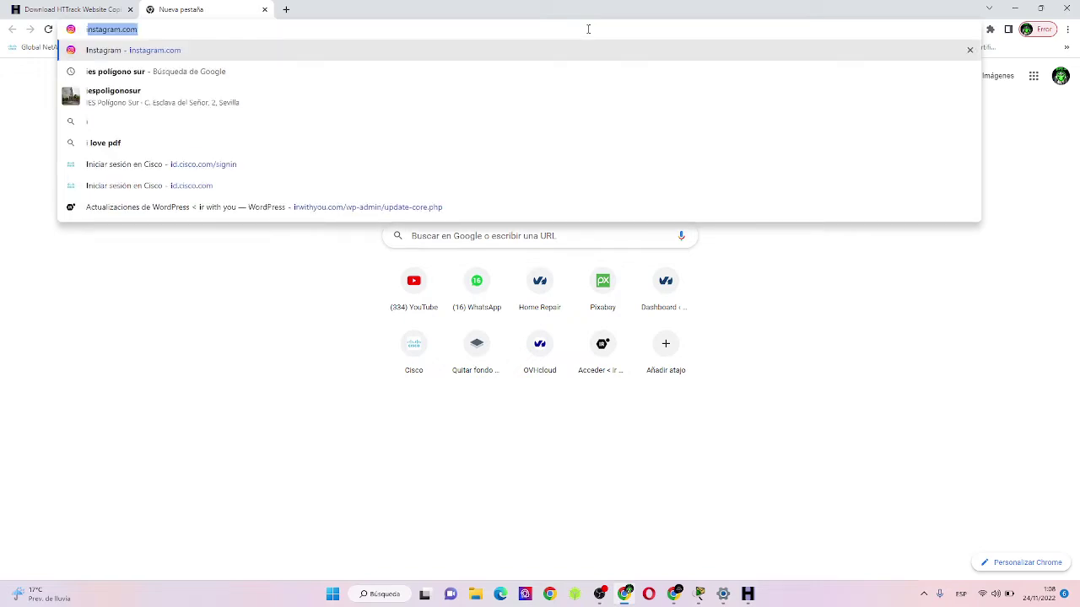
{"action": "type", "text": "r"}
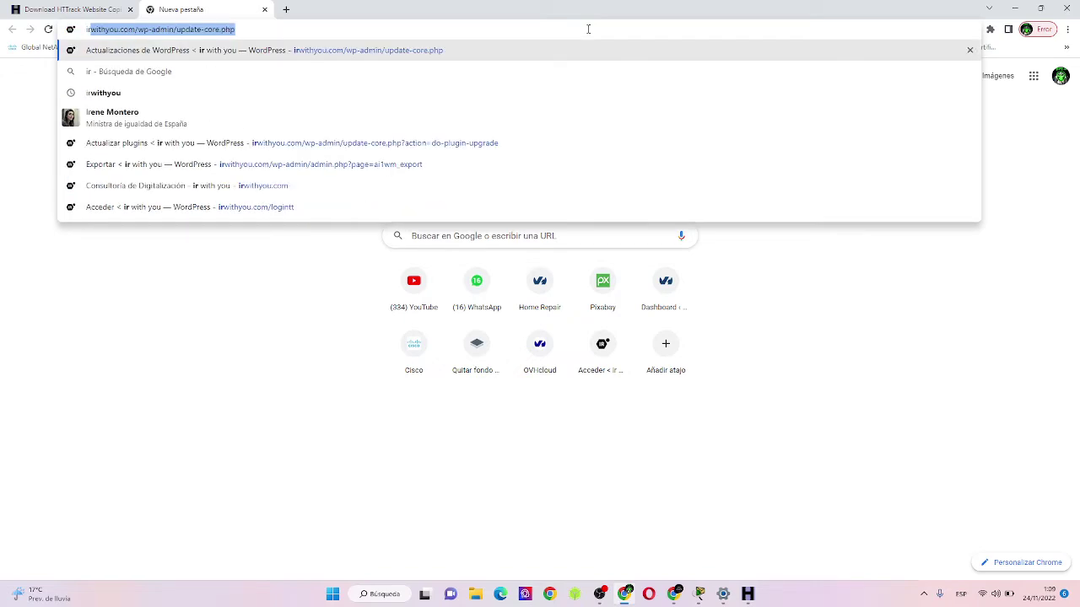
{"action": "key", "text": "BackSpace"}
{"action": "key", "text": "BackSpace"}
{"action": "key", "text": "BackSpace"}
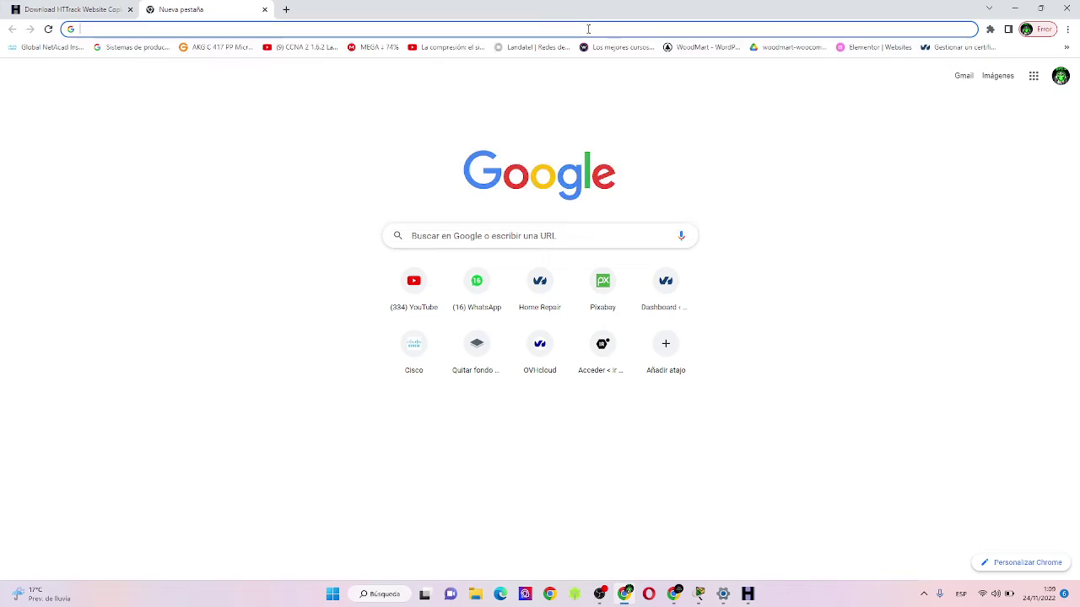
{"action": "type", "text": "irwi"}
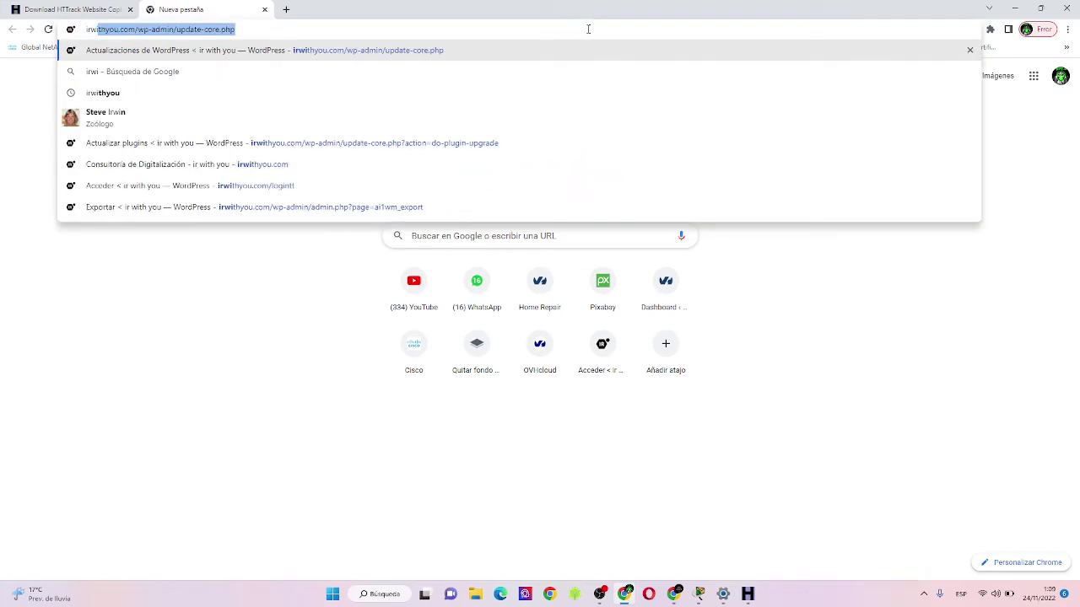
{"action": "key", "text": "Right"}
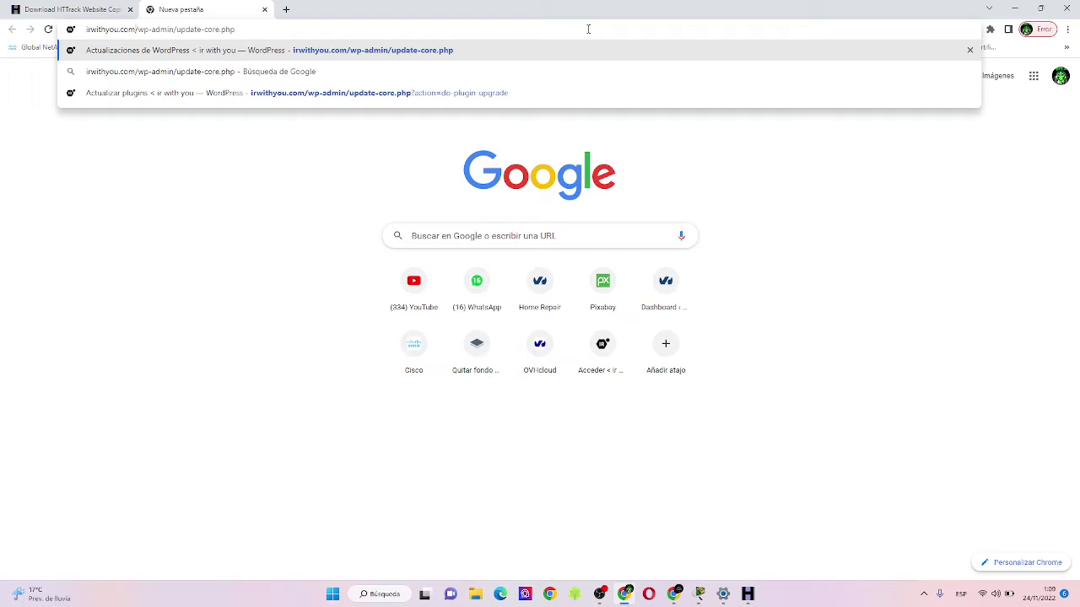
{"action": "key", "text": "BackSpace"}
{"action": "key", "text": "BackSpace"}
{"action": "key", "text": "BackSpace"}
{"action": "key", "text": "BackSpace"}
{"action": "key", "text": "BackSpace"}
{"action": "key", "text": "BackSpace"}
{"action": "key", "text": "BackSpace"}
{"action": "key", "text": "BackSpace"}
{"action": "key", "text": "BackSpace"}
{"action": "key", "text": "BackSpace"}
{"action": "key", "text": "BackSpace"}
{"action": "key", "text": "BackSpace"}
{"action": "key", "text": "BackSpace"}
{"action": "key", "text": "BackSpace"}
{"action": "key", "text": "BackSpace"}
{"action": "key", "text": "BackSpace"}
{"action": "key", "text": "BackSpace"}
{"action": "key", "text": "BackSpace"}
{"action": "key", "text": "BackSpace"}
{"action": "key", "text": "BackSpace"}
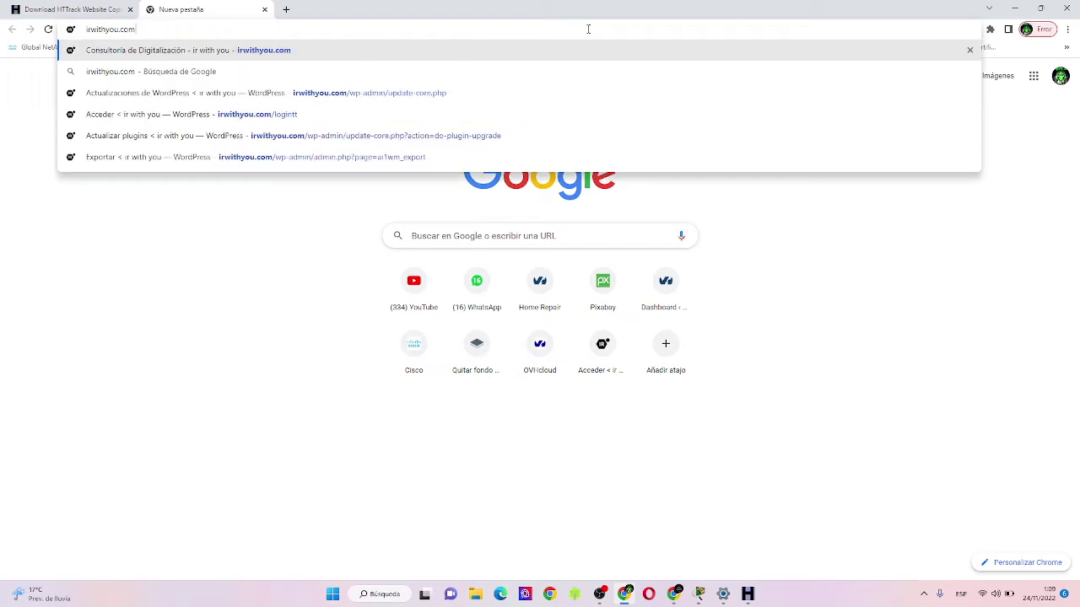
{"action": "key", "text": "Return"}
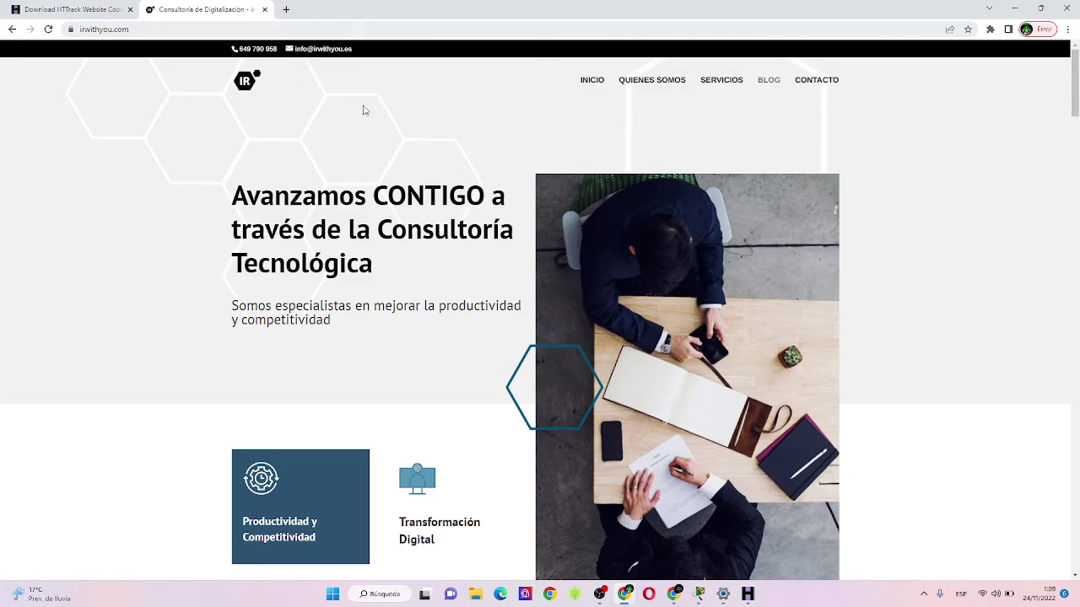
Look through the irwithyou.com home page and copy the site's address.
{"action": "scroll", "coordinate": [366, 152], "scroll_direction": "down", "scroll_amount": 8}
{"action": "scroll", "coordinate": [368, 194], "scroll_direction": "down", "scroll_amount": 15}
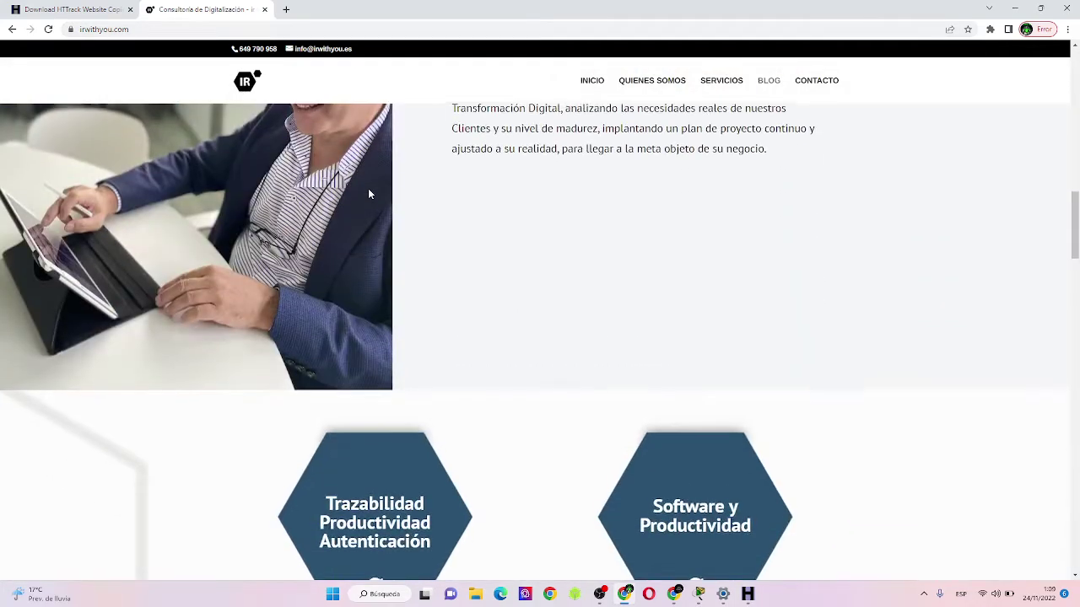
{"action": "scroll", "coordinate": [369, 195], "scroll_direction": "down", "scroll_amount": 15}
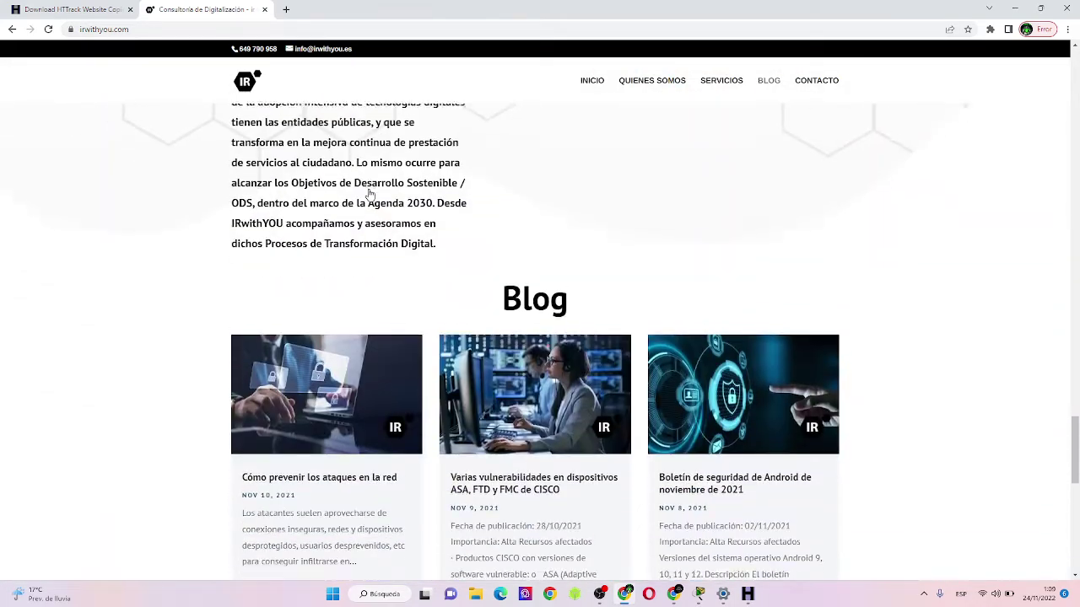
{"action": "scroll", "coordinate": [368, 188], "scroll_direction": "up", "scroll_amount": 20}
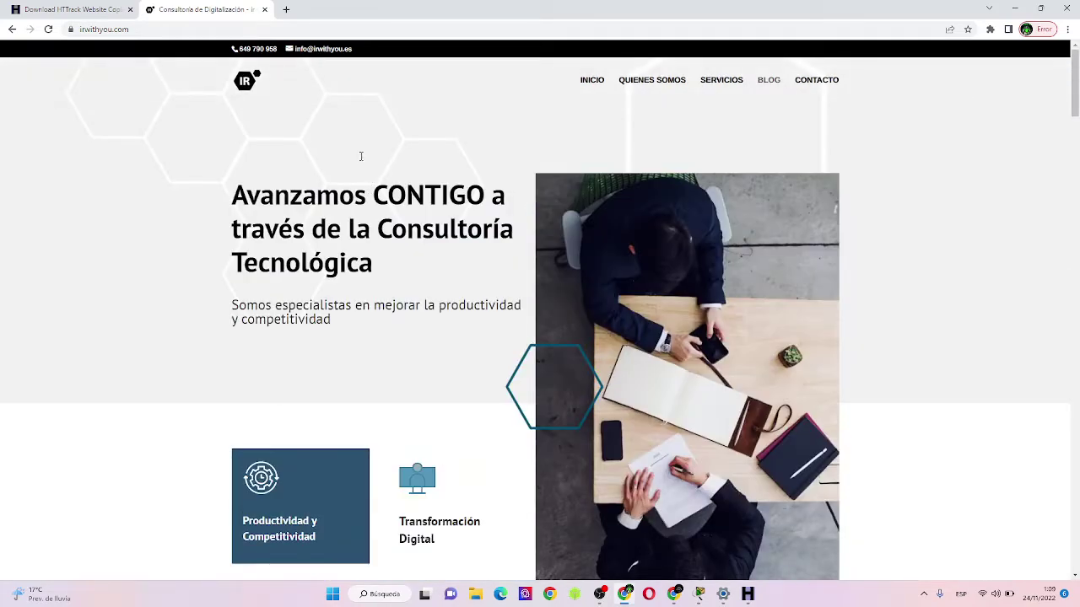
{"action": "left_click", "coordinate": [209, 27]}
{"action": "key", "text": "ctrl+c"}
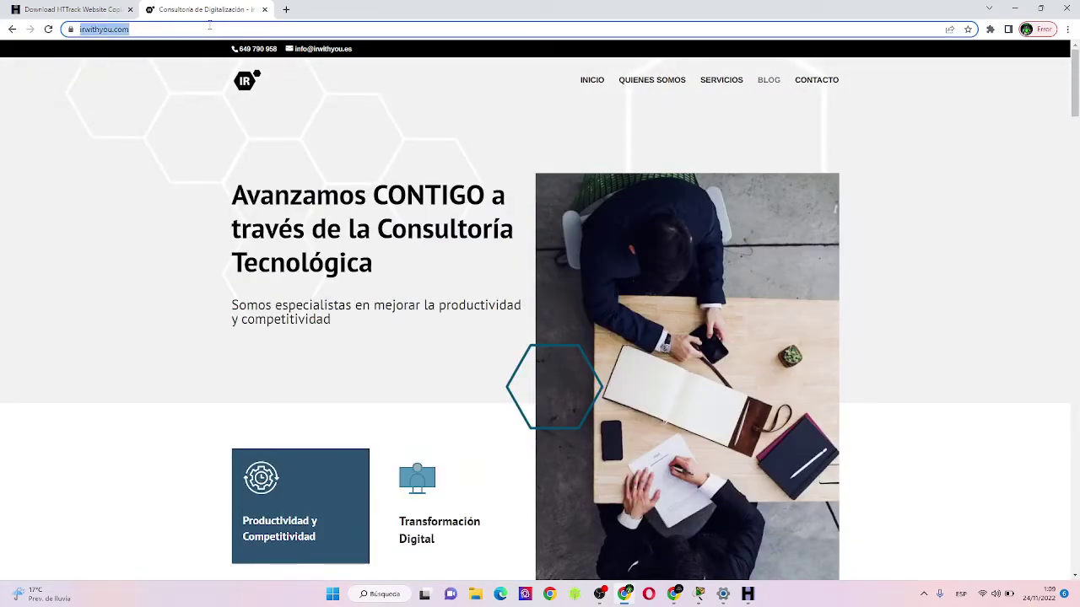
Switch to WinHTTrack, enter the copied irwithyou.com address as the web address and try to launch the mirroring operation.
{"action": "key", "text": "alt+Tab"}
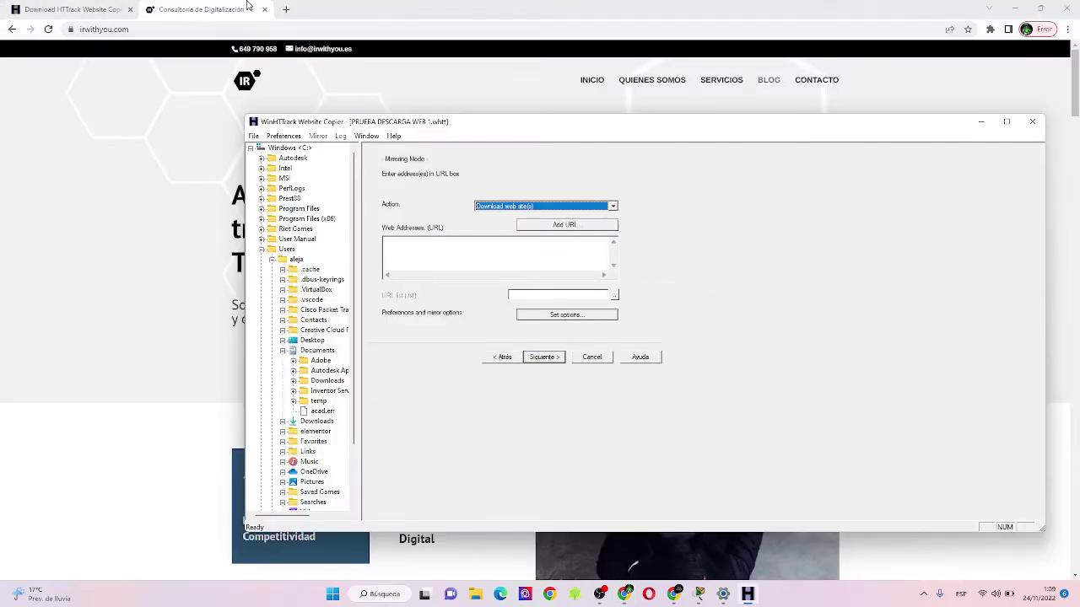
{"action": "left_click", "coordinate": [417, 239]}
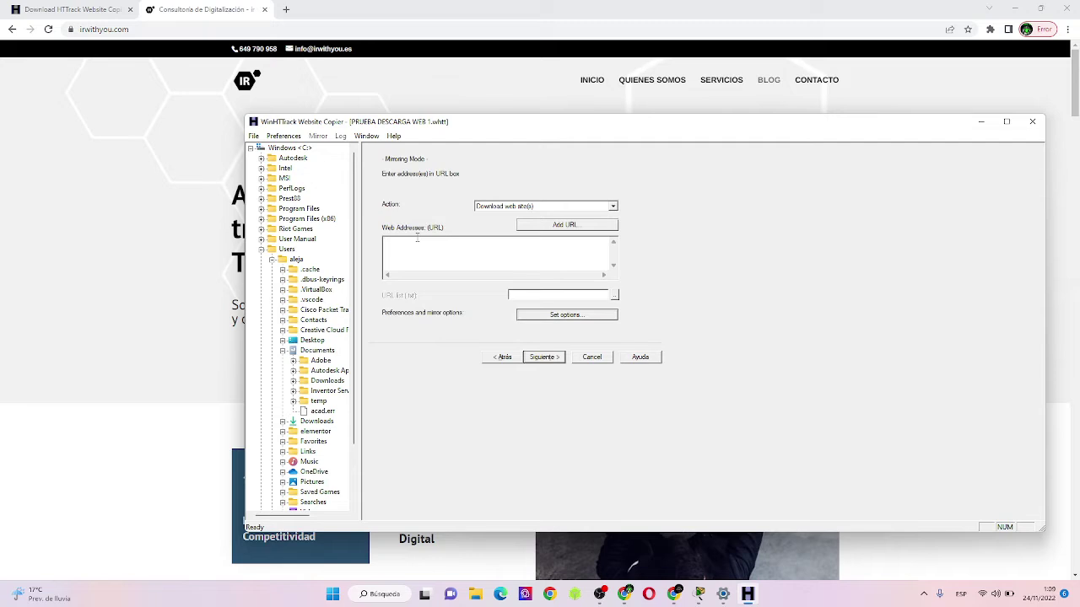
{"action": "key", "text": "ctrl+v"}
{"action": "left_click", "coordinate": [540, 358]}
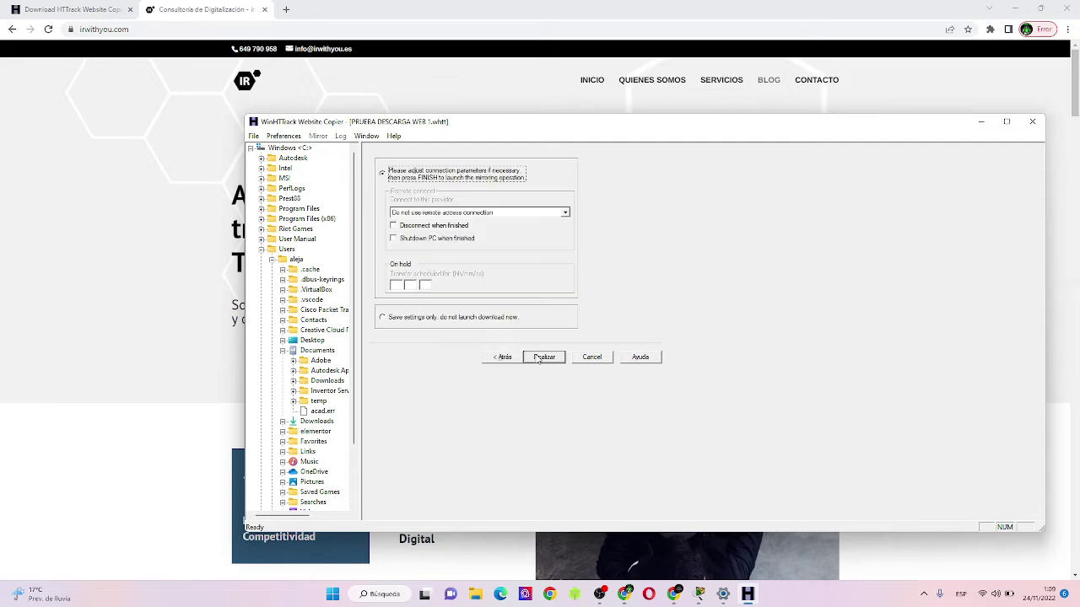
{"action": "left_click", "coordinate": [438, 230]}
{"action": "left_click", "coordinate": [544, 358]}
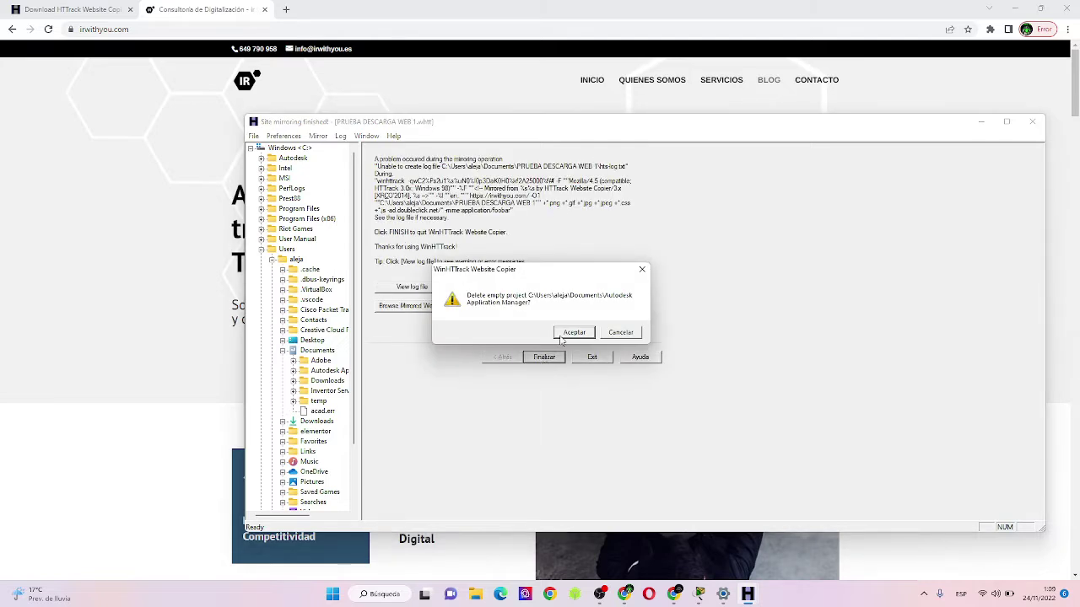
Accept deleting the empty Autodesk Application Manager and Downloads projects, decline it for Inventor Server SDK, and exit WinHTTrack.
{"action": "left_click", "coordinate": [573, 334]}
{"action": "left_click", "coordinate": [568, 334]}
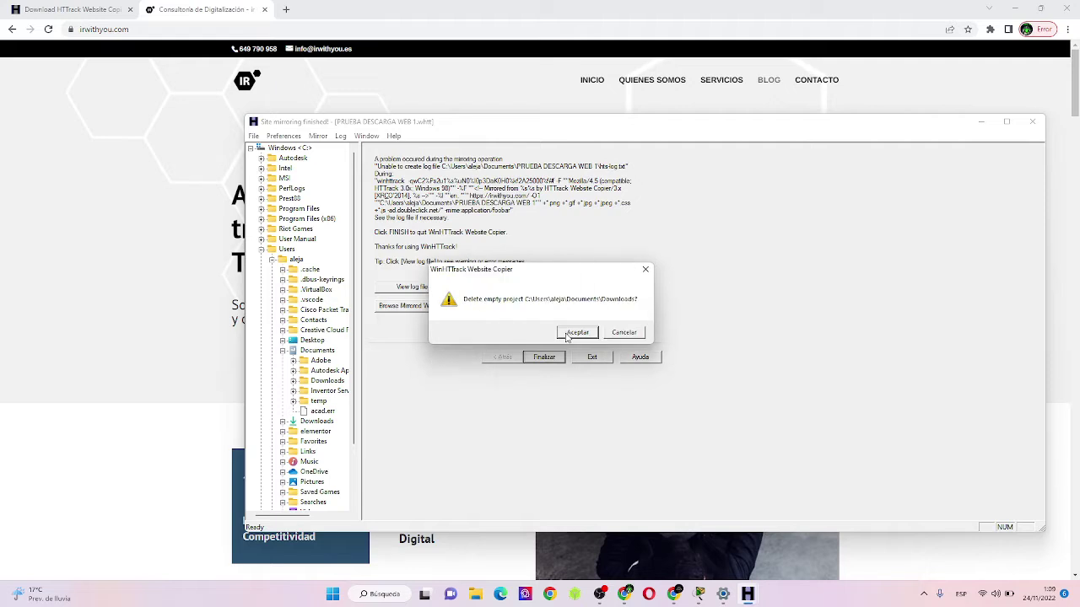
{"action": "left_click", "coordinate": [567, 334]}
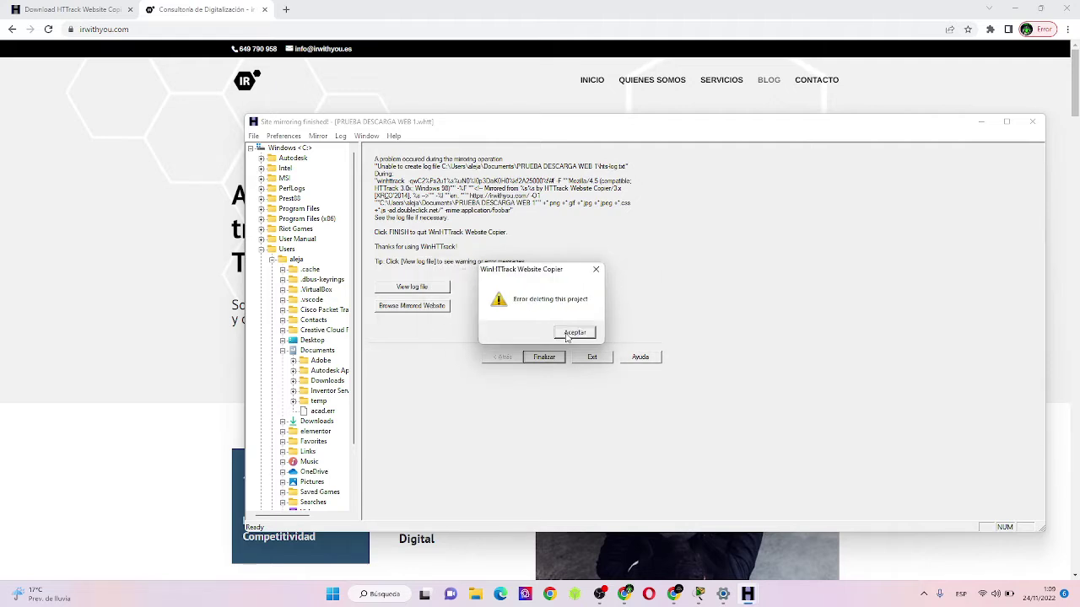
{"action": "left_click", "coordinate": [568, 334]}
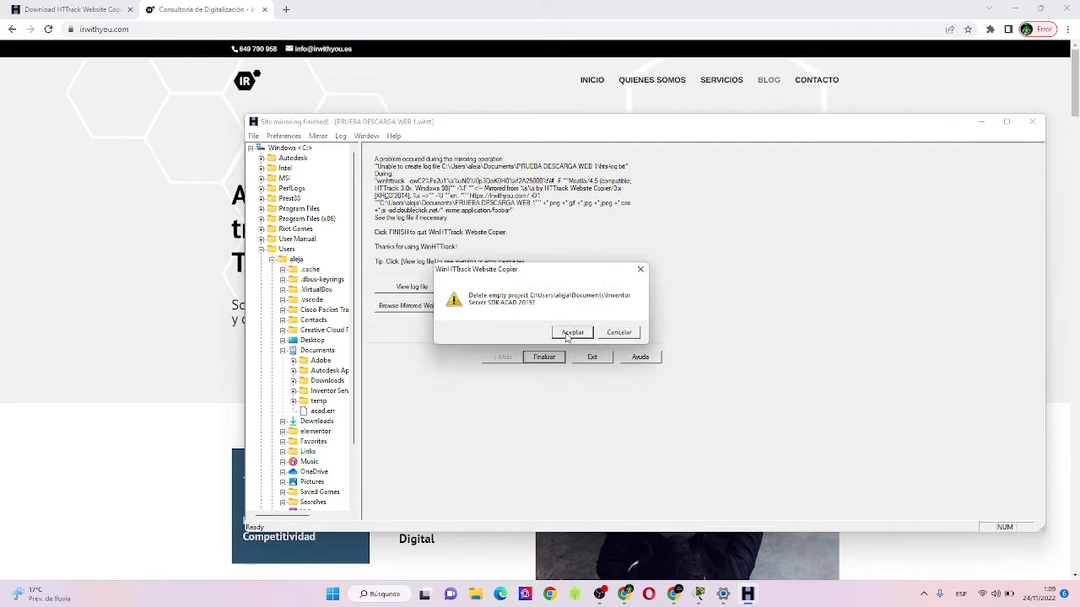
{"action": "left_click", "coordinate": [619, 333]}
{"action": "left_click", "coordinate": [618, 333]}
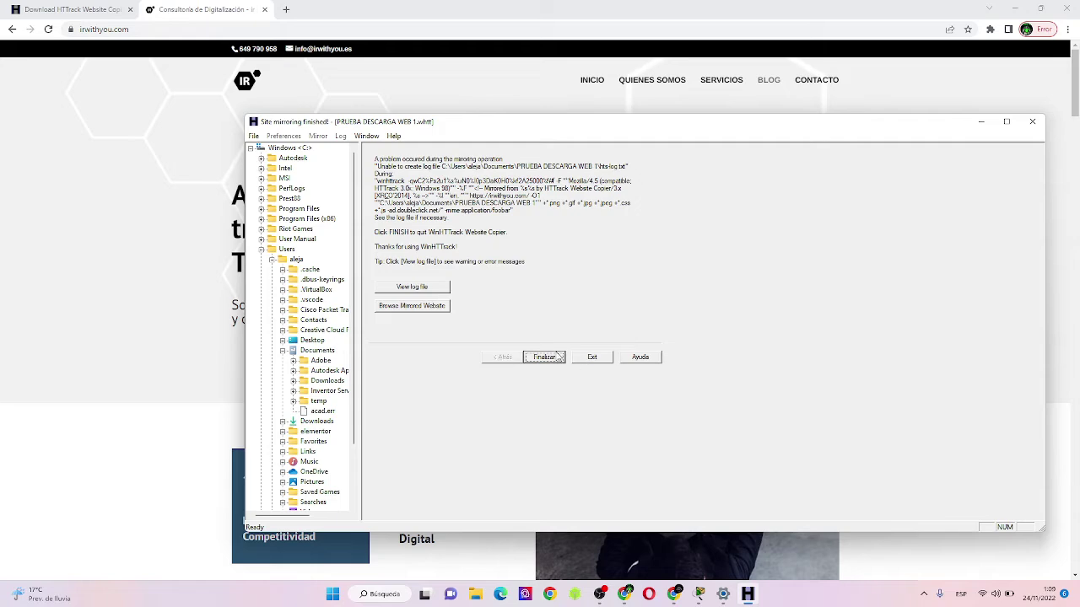
{"action": "left_click", "coordinate": [600, 360]}
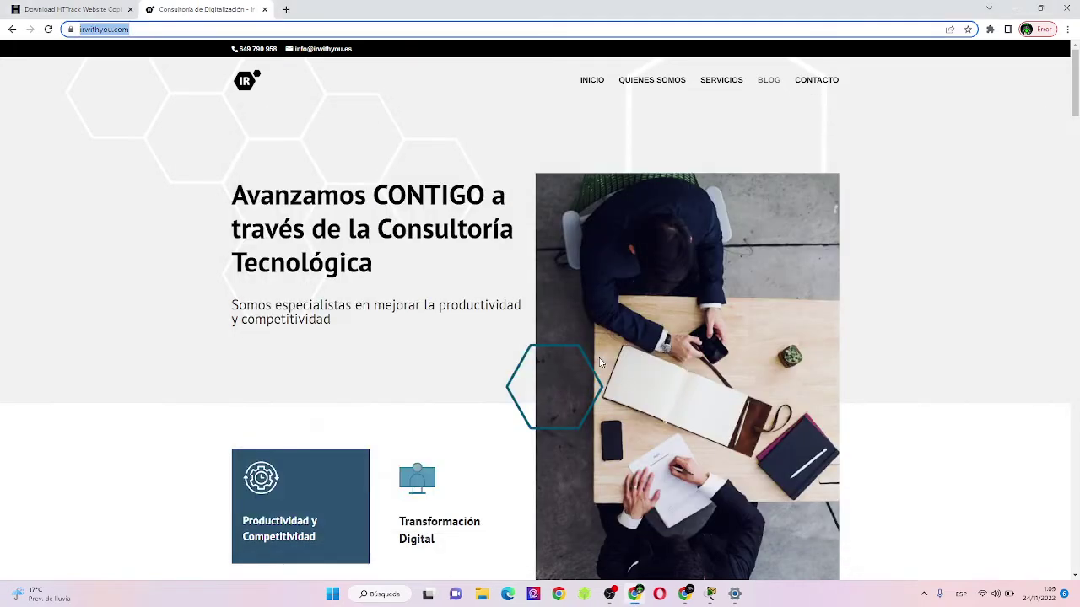
Search Windows for htt and run the httrack_x64-3.49.2 installer.
{"action": "key", "text": "super"}
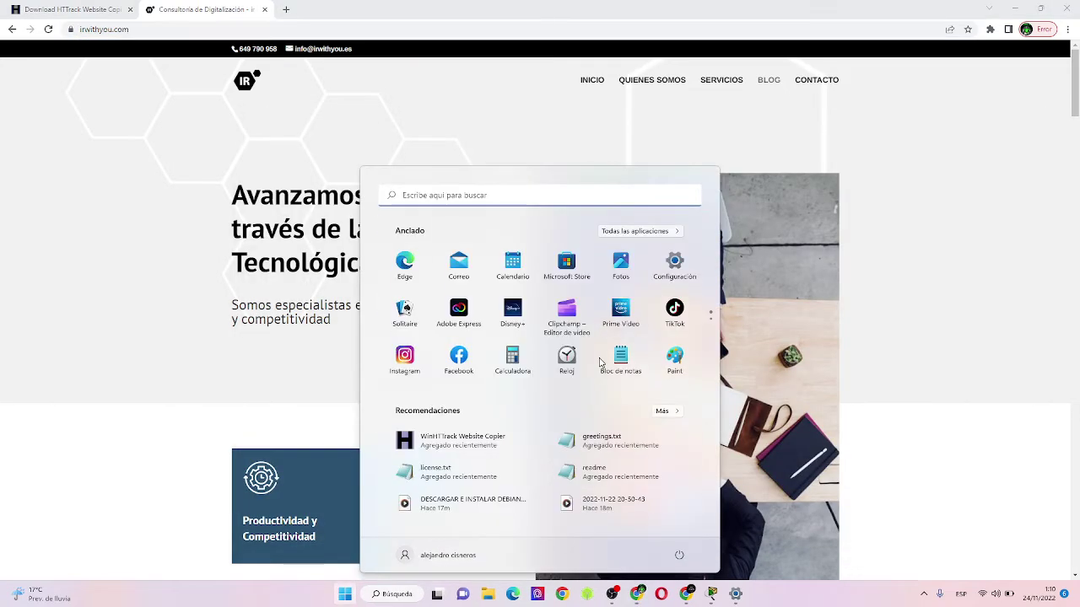
{"action": "type", "text": "htt"}
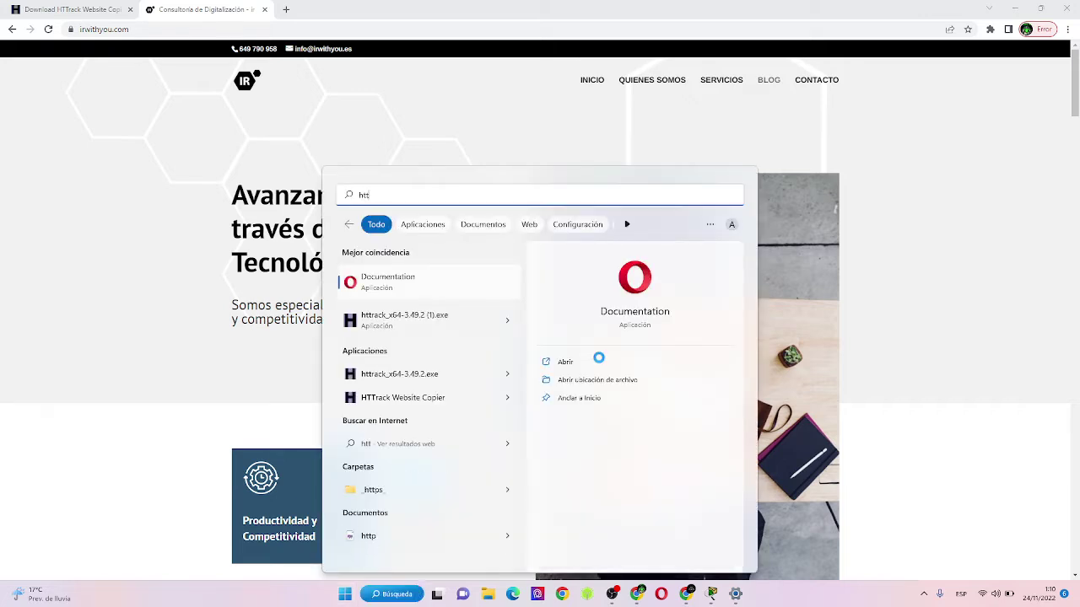
{"action": "key", "text": "Down"}
{"action": "key", "text": "Return"}
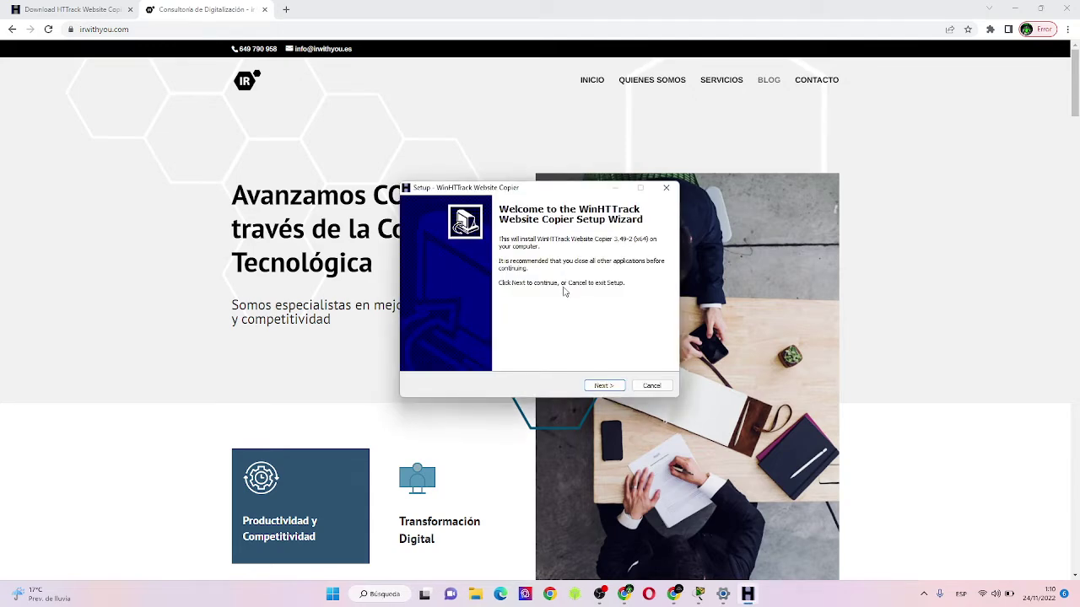
Install WinHTTrack again, accepting the license agreement and keeping the default folder and additional tasks, and close the release history file.
{"action": "key", "text": "Return"}
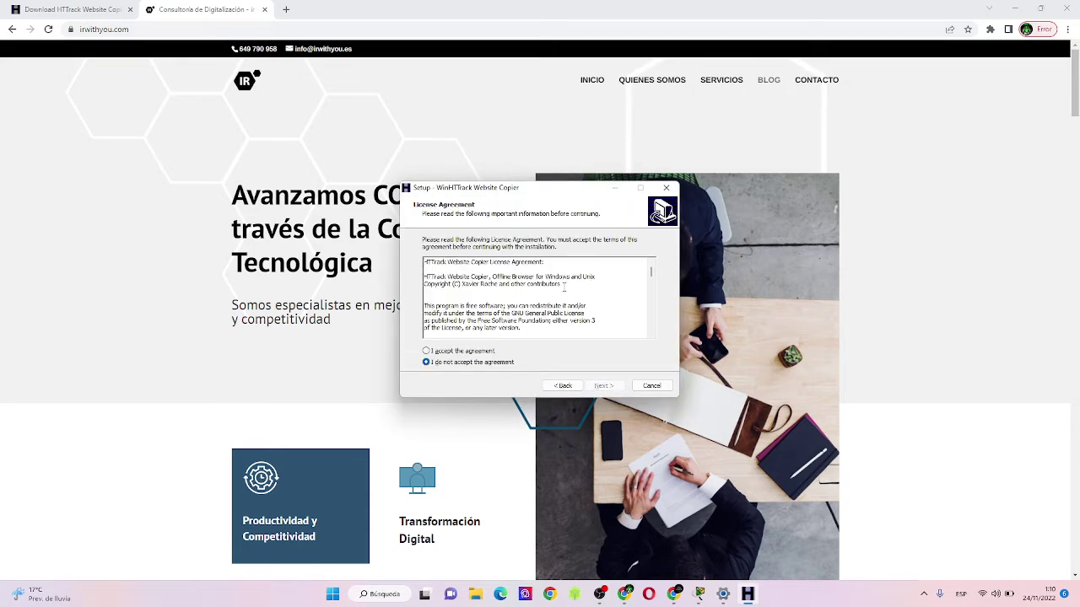
{"action": "left_click", "coordinate": [465, 351]}
{"action": "key", "text": "Return"}
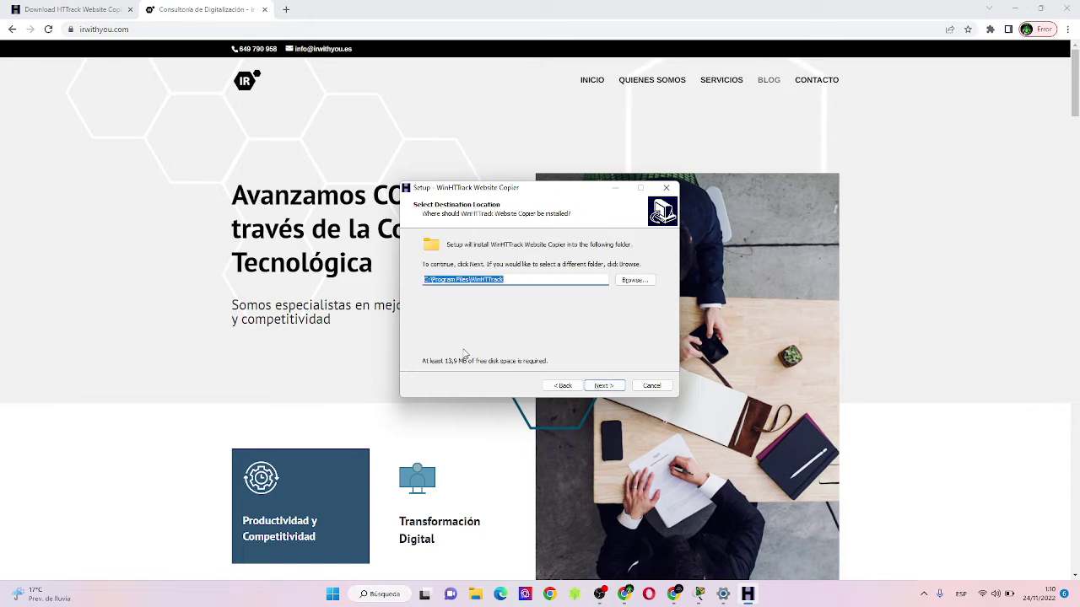
{"action": "key", "text": "Return"}
{"action": "key", "text": "Return"}
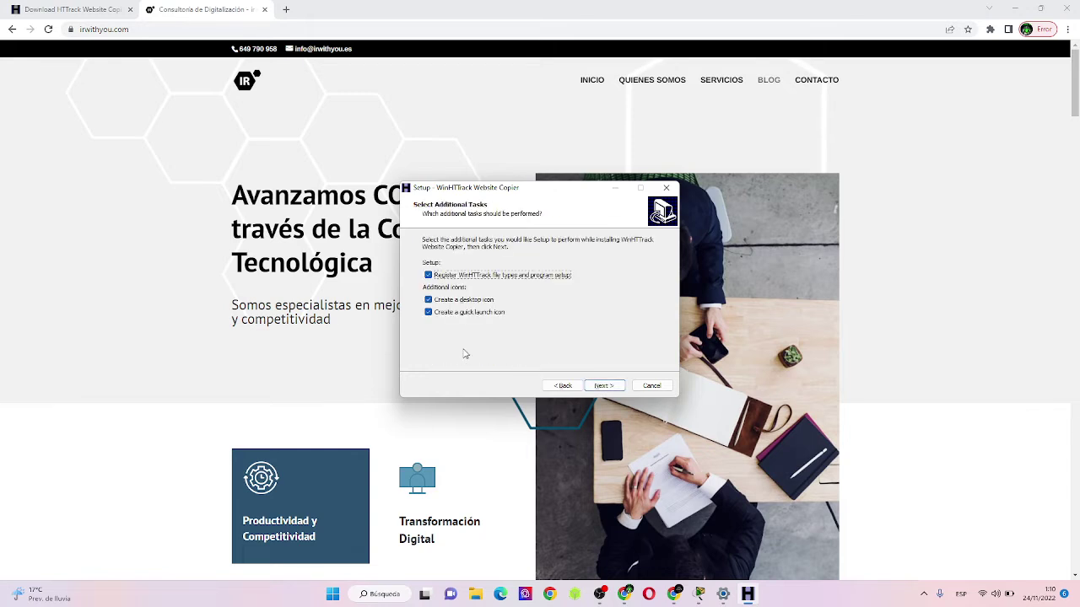
{"action": "key", "text": "Return"}
{"action": "key", "text": "Return"}
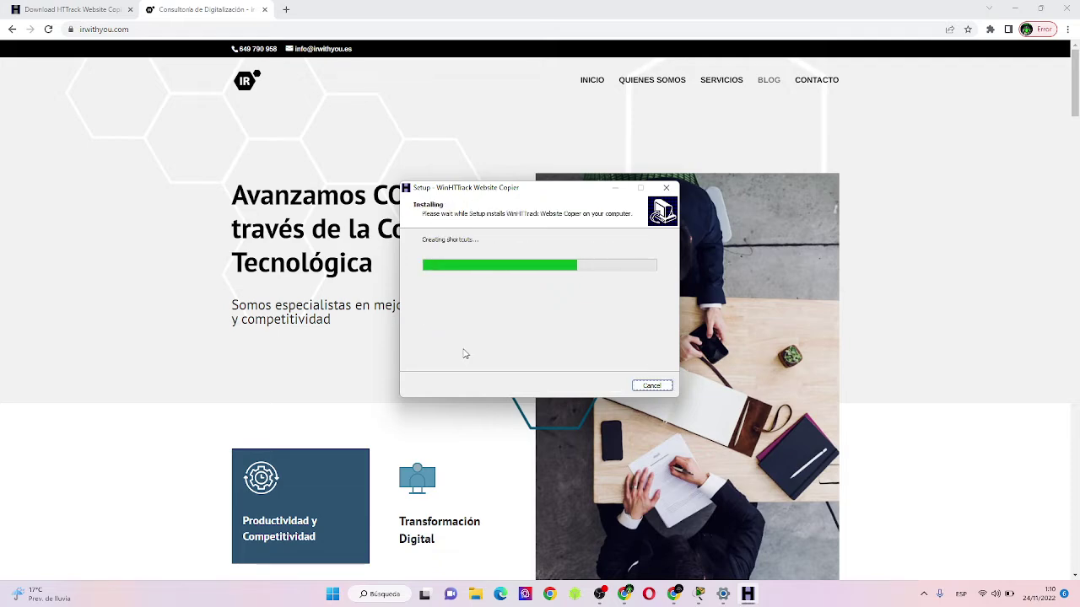
{"action": "key", "text": "Return"}
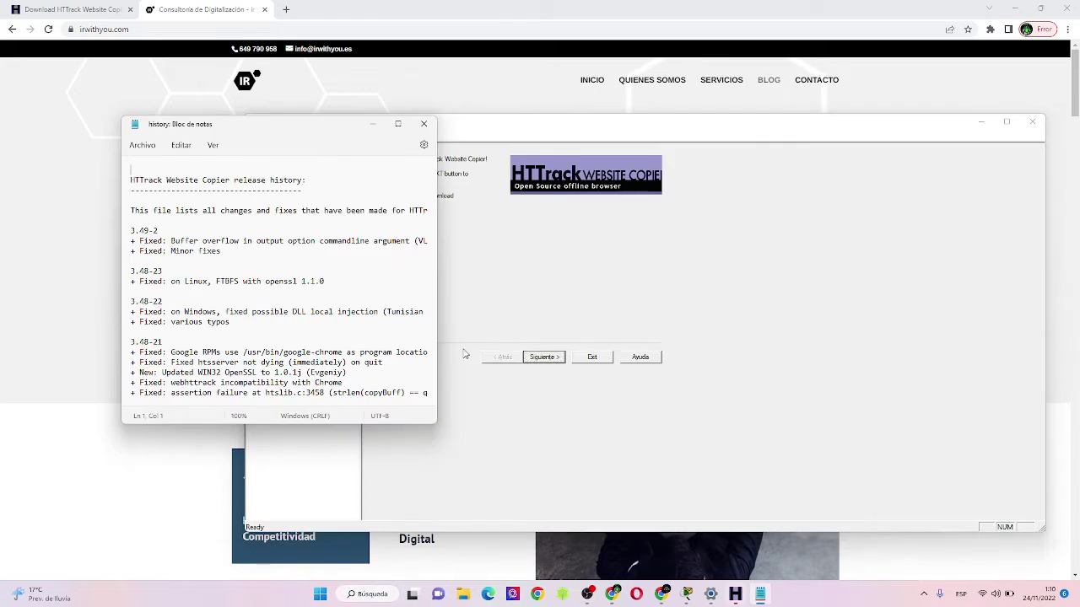
{"action": "left_click", "coordinate": [424, 123]}
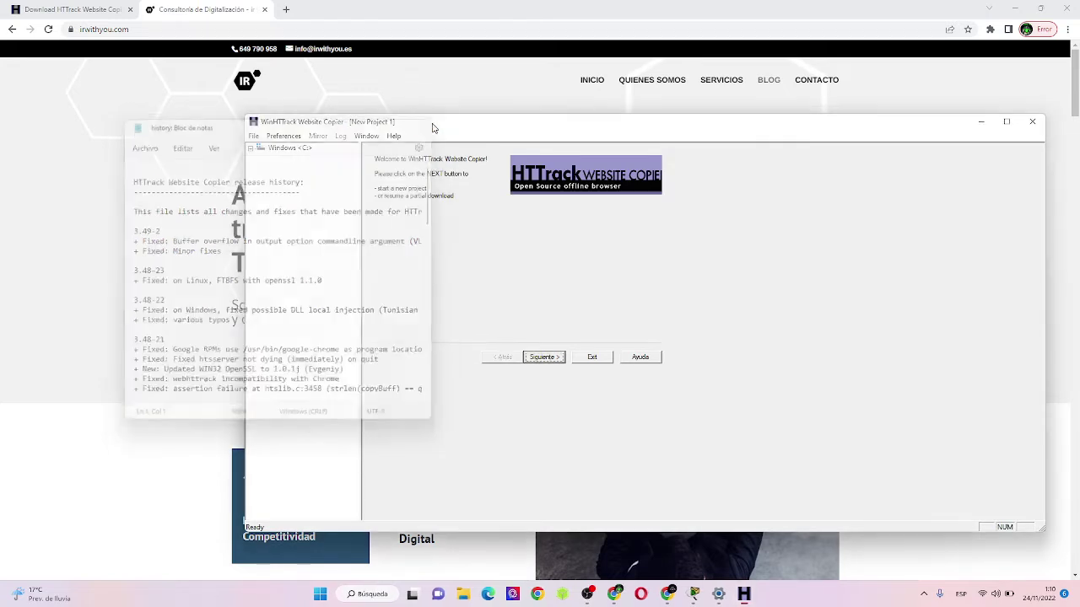
Start a new project and set its base path to the Escritorio folder under Este equipo.
{"action": "left_click", "coordinate": [545, 358]}
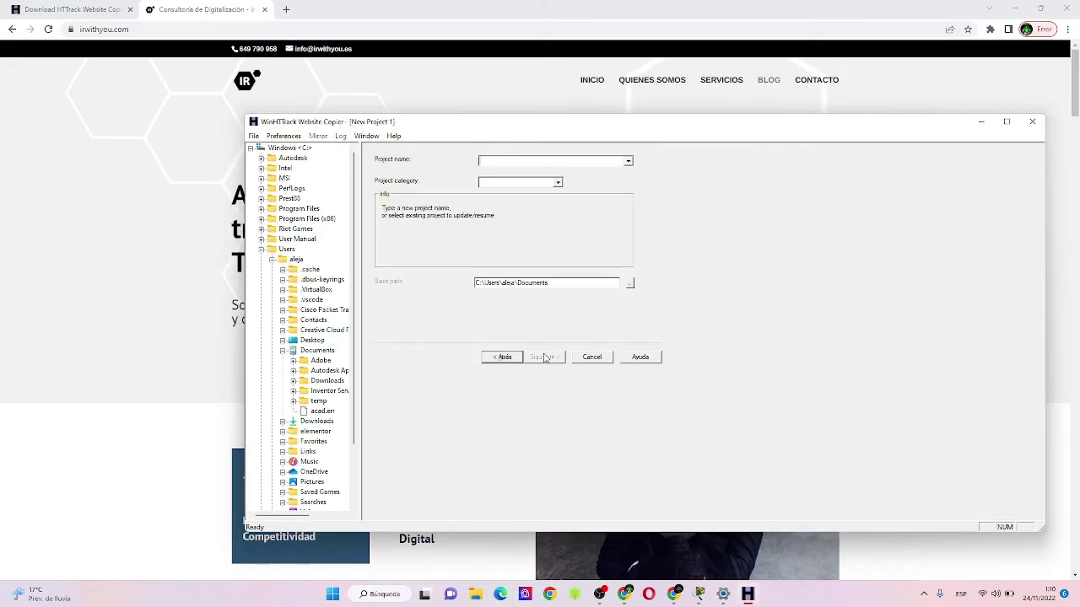
{"action": "left_click", "coordinate": [631, 285]}
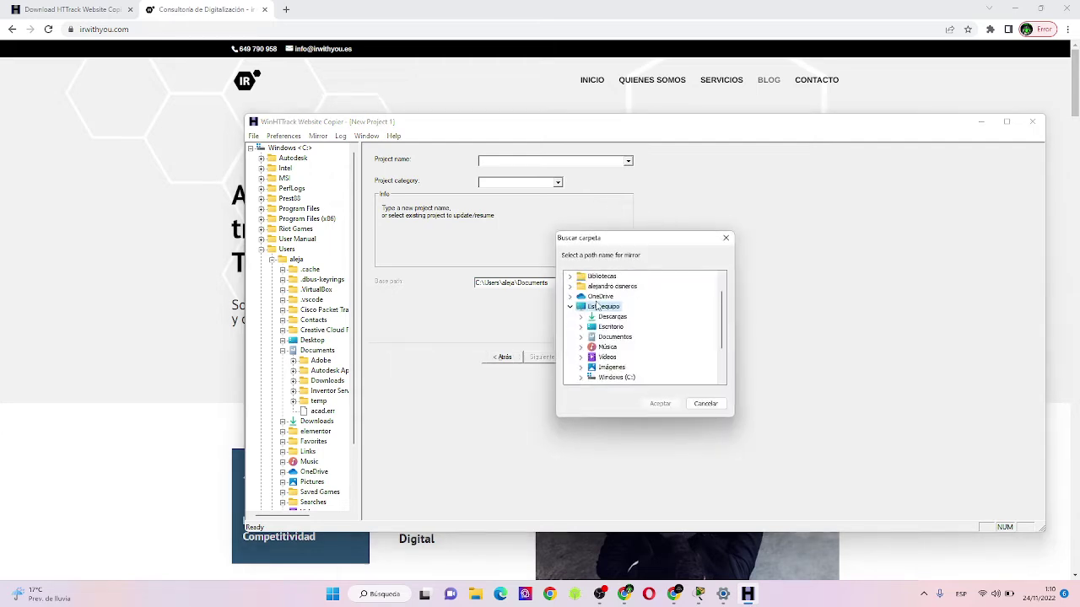
{"action": "scroll", "coordinate": [597, 306], "scroll_direction": "down", "scroll_amount": 1}
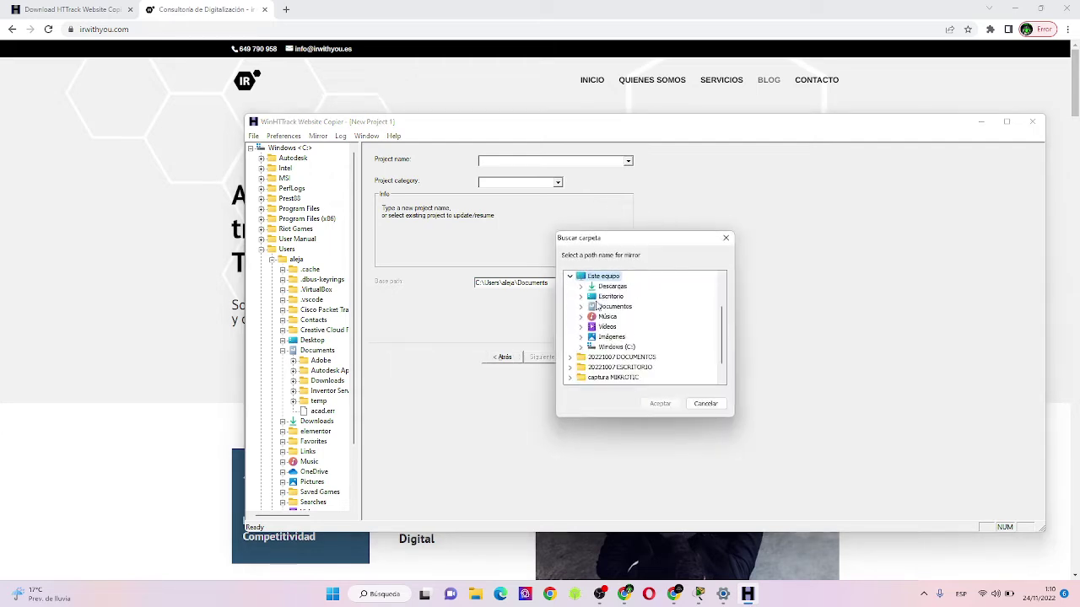
{"action": "left_click", "coordinate": [594, 346]}
{"action": "left_click", "coordinate": [582, 348]}
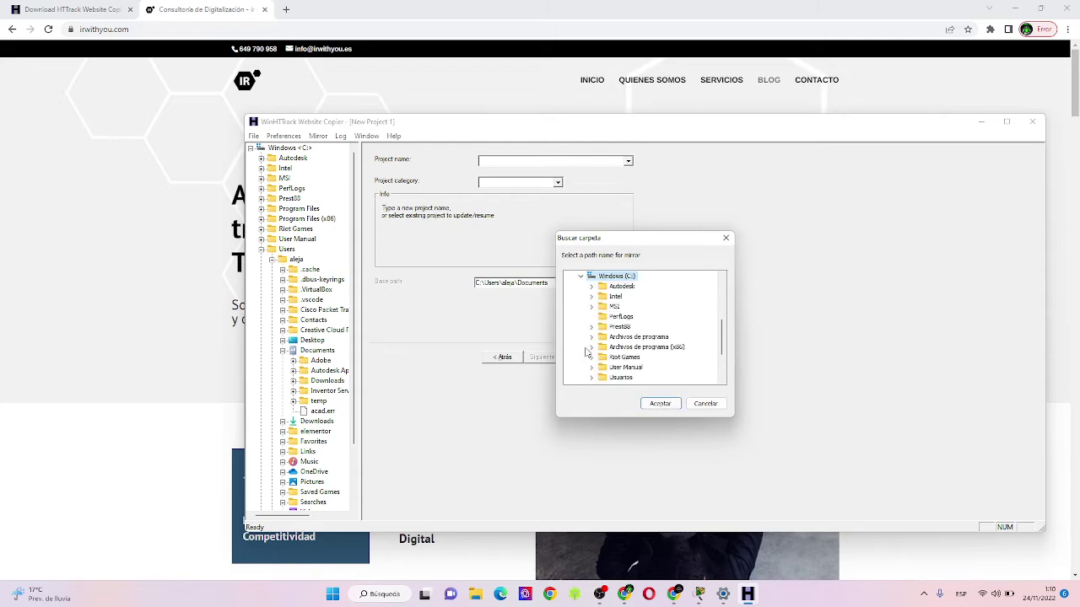
{"action": "scroll", "coordinate": [628, 373], "scroll_direction": "down", "scroll_amount": 1}
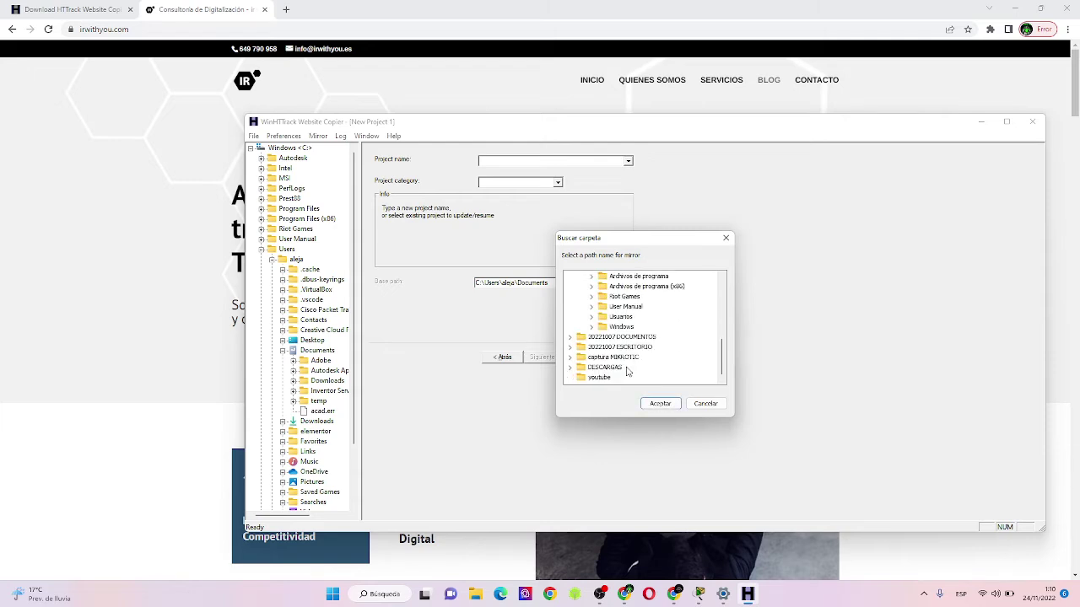
{"action": "scroll", "coordinate": [628, 374], "scroll_direction": "up", "scroll_amount": 1}
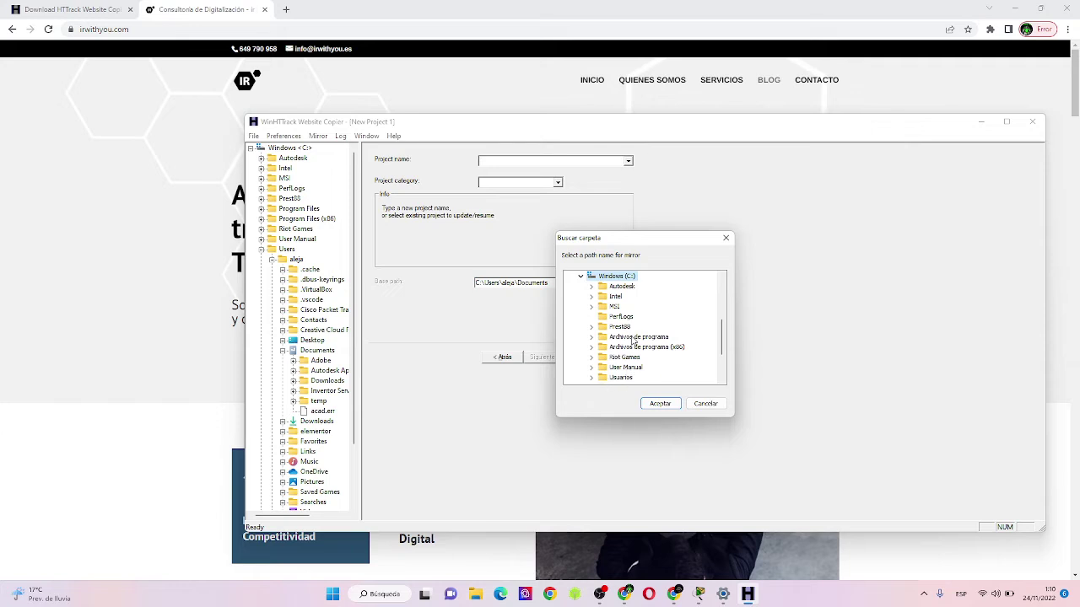
{"action": "scroll", "coordinate": [611, 281], "scroll_direction": "down", "scroll_amount": 2}
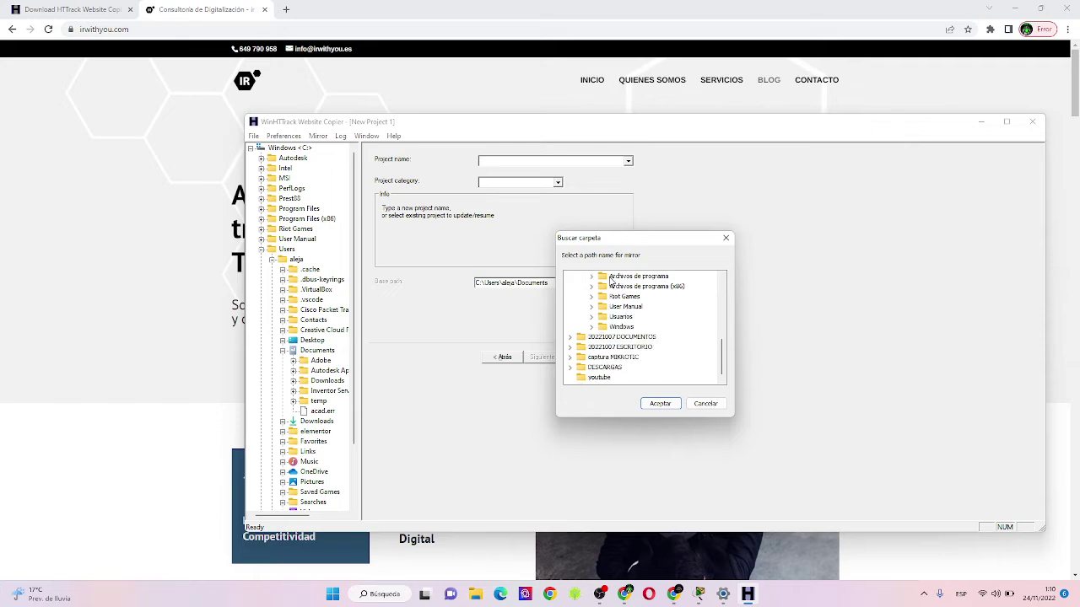
{"action": "scroll", "coordinate": [611, 281], "scroll_direction": "up", "scroll_amount": 5}
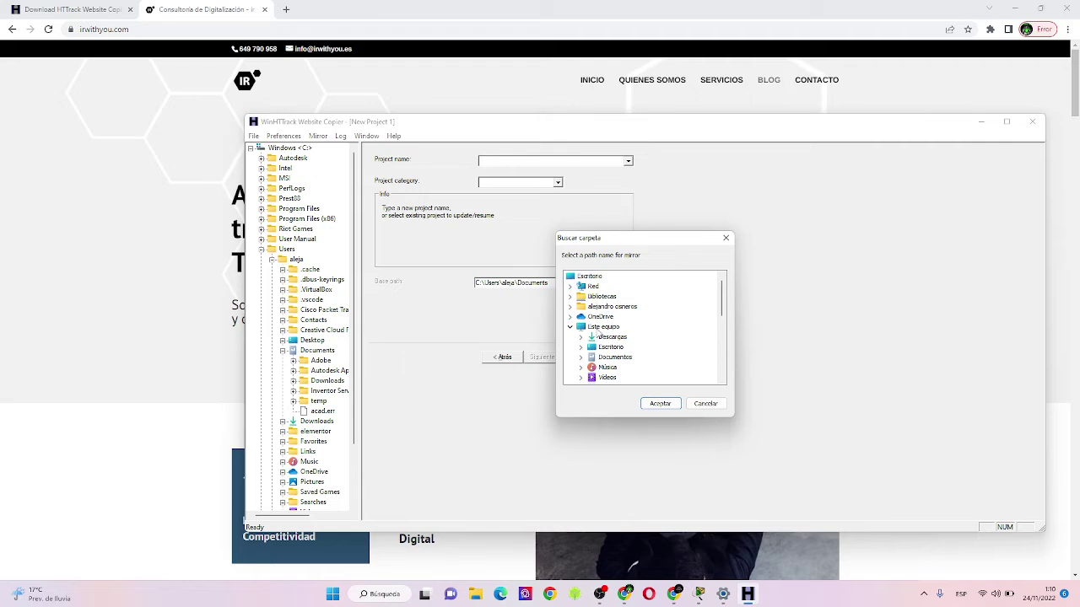
{"action": "left_click", "coordinate": [599, 327]}
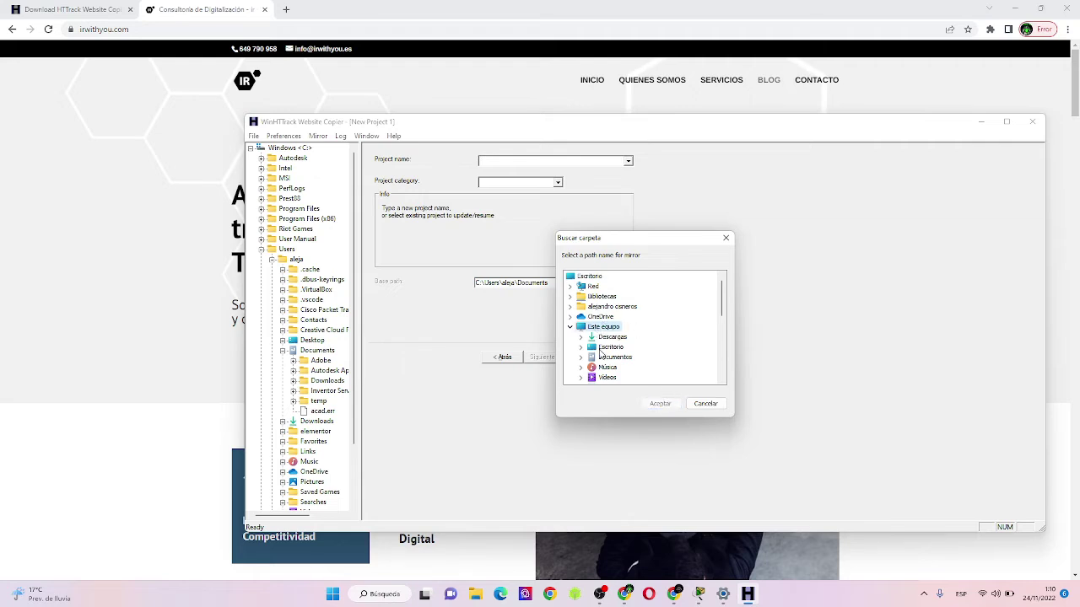
{"action": "left_click", "coordinate": [600, 347]}
{"action": "left_click", "coordinate": [655, 403]}
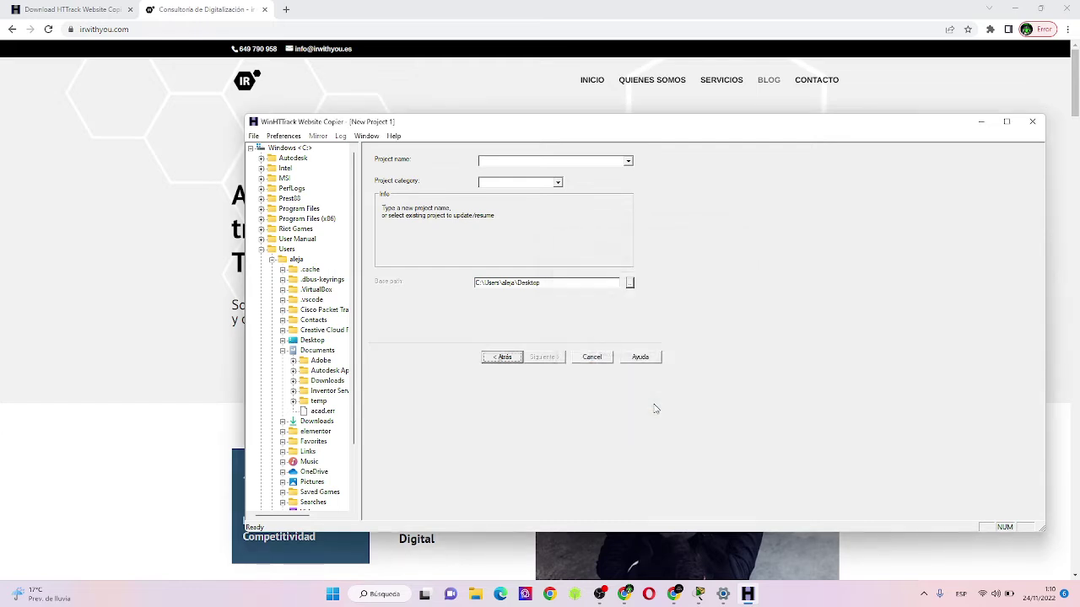
{"action": "left_click", "coordinate": [559, 159]}
{"action": "type", "text": "h"}
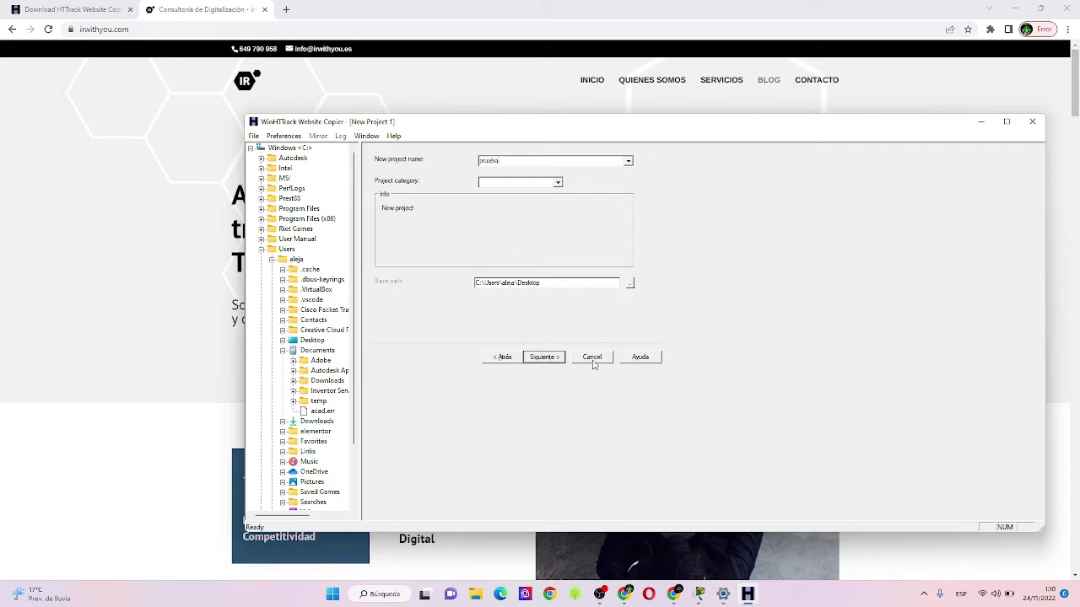
{"action": "left_click", "coordinate": [553, 358]}
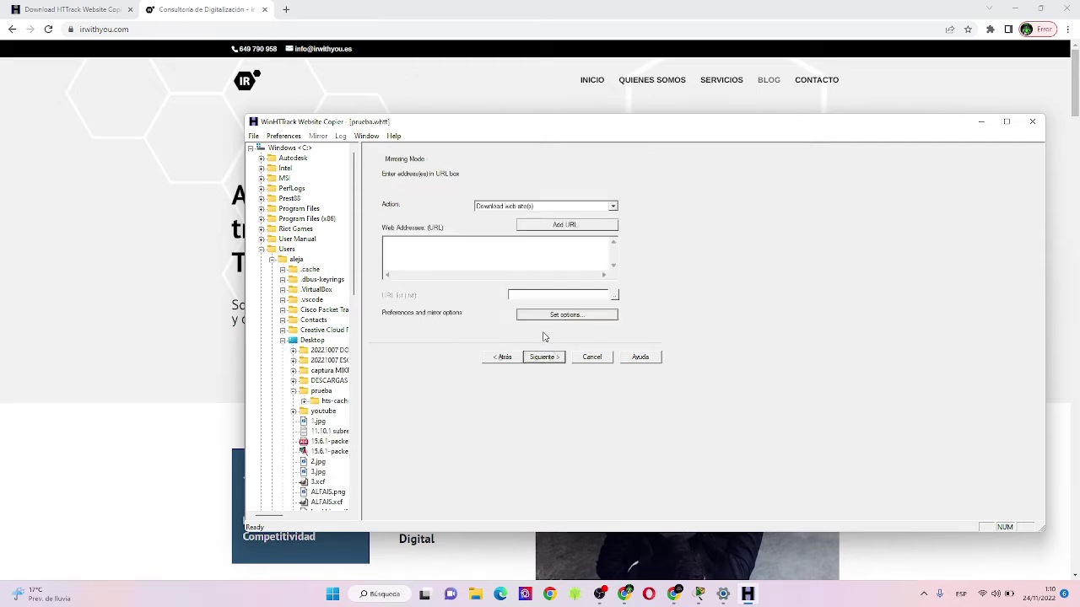
{"action": "type", "text": "https://irwithyou.com/"}
Look at the URL list file chooser and the mirror options, closing both without making changes.
{"action": "left_click", "coordinate": [613, 295]}
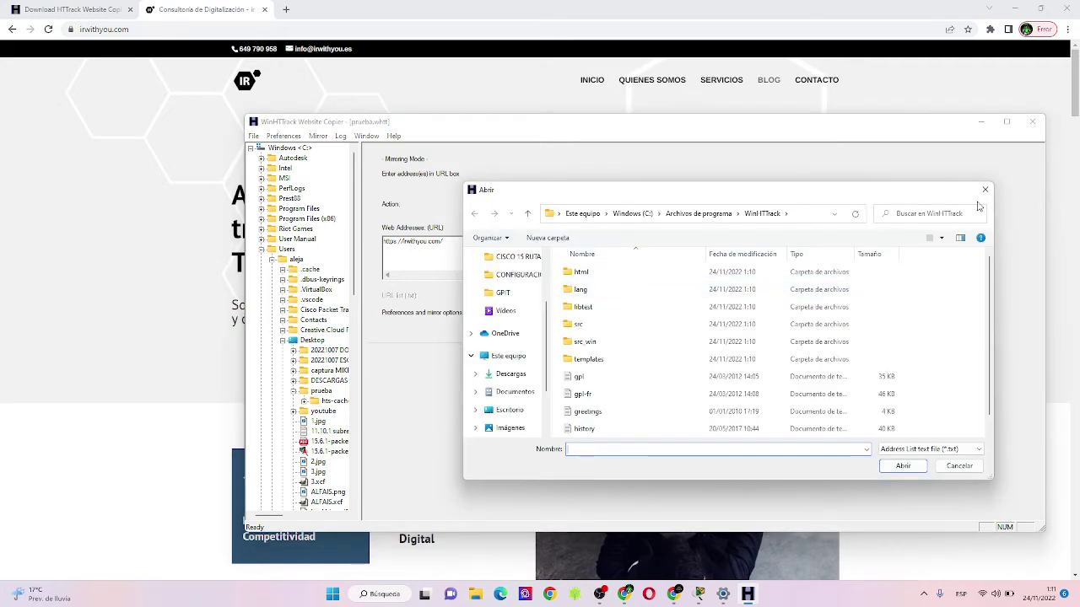
{"action": "left_click", "coordinate": [984, 190]}
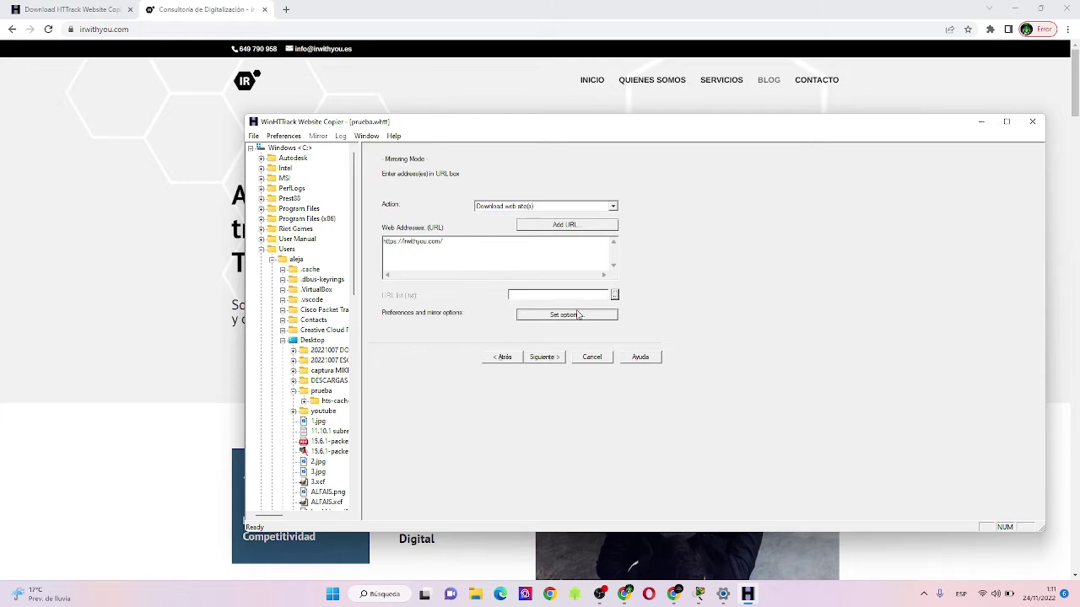
{"action": "left_click", "coordinate": [578, 315]}
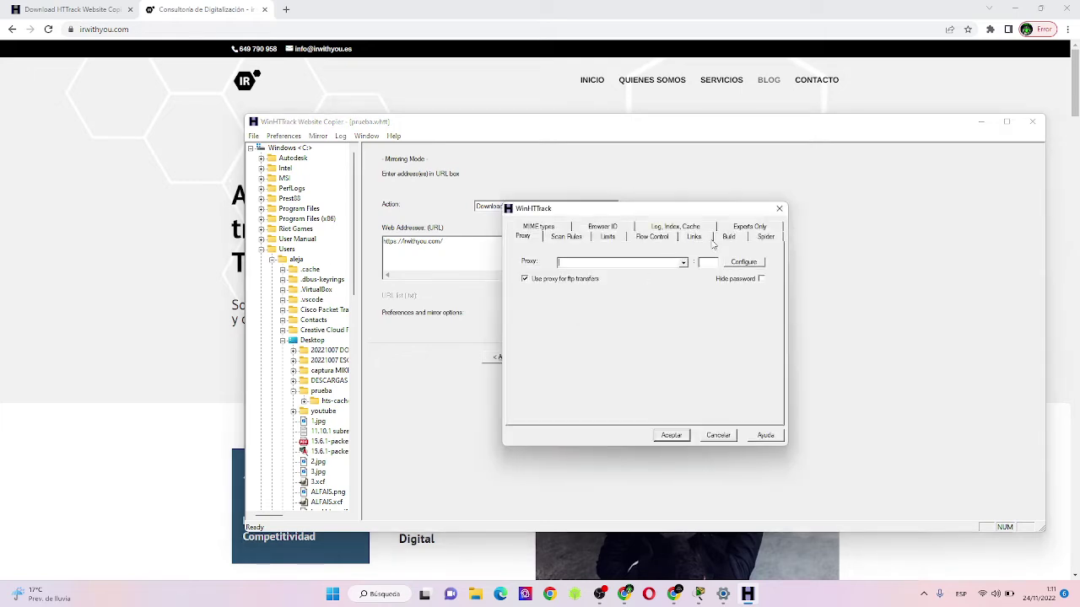
{"action": "left_click", "coordinate": [778, 208]}
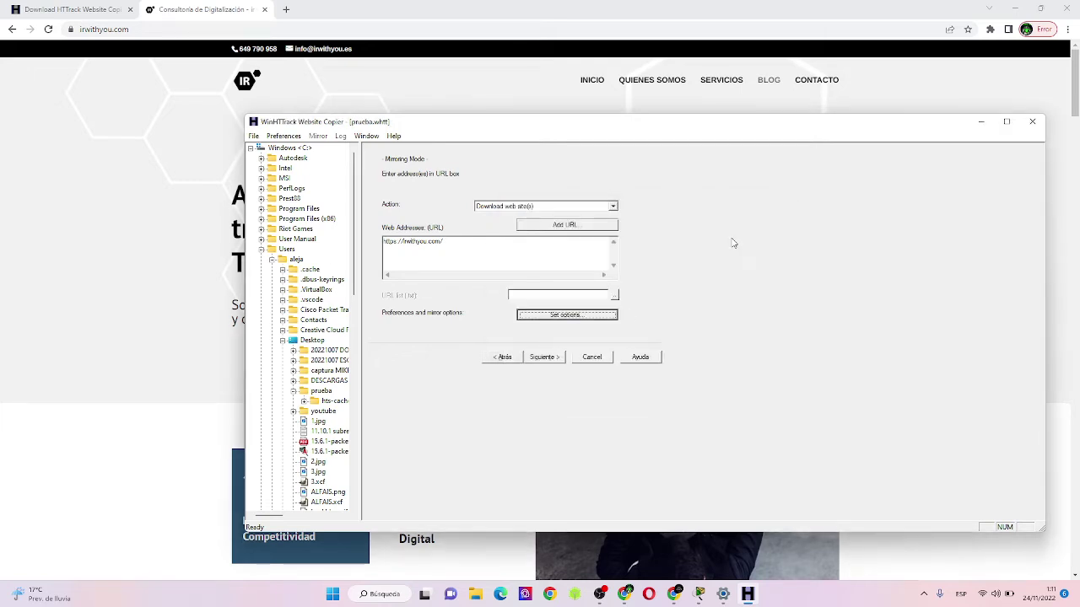
Enable Disconnect when finished, leave the connection provider blank, and run the mirroring operation through to the end of the wizard.
{"action": "left_click", "coordinate": [545, 356]}
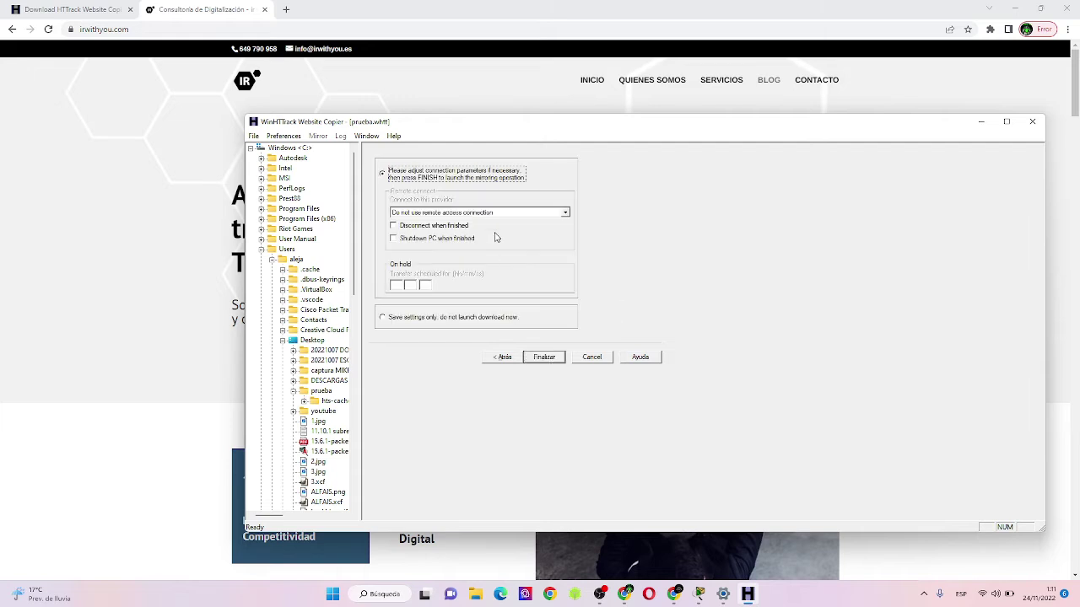
{"action": "left_click", "coordinate": [435, 226]}
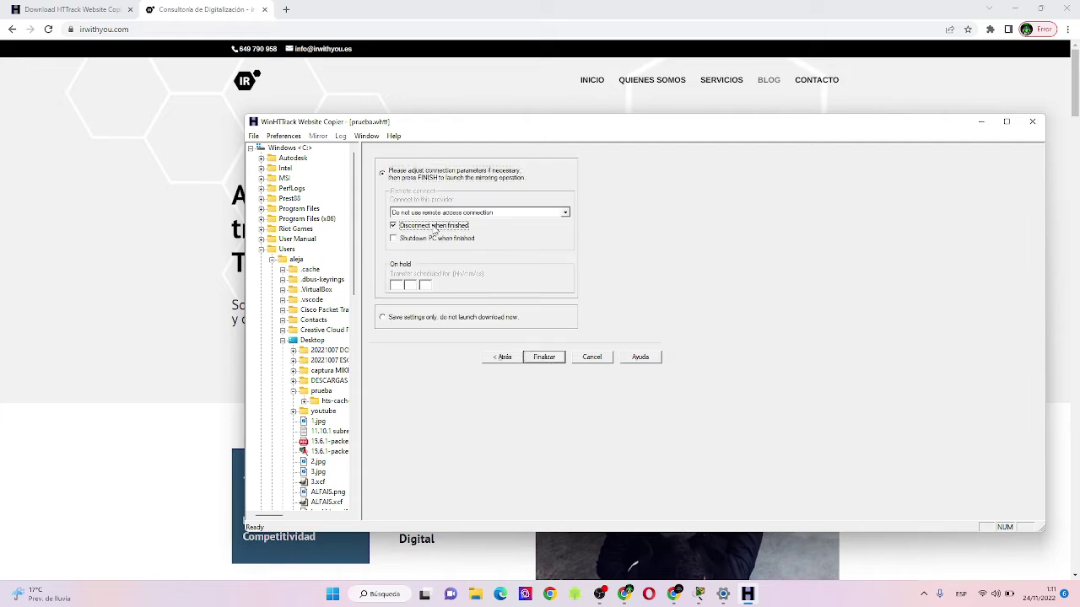
{"action": "left_click", "coordinate": [563, 214]}
{"action": "left_click", "coordinate": [563, 214]}
{"action": "left_click", "coordinate": [563, 219]}
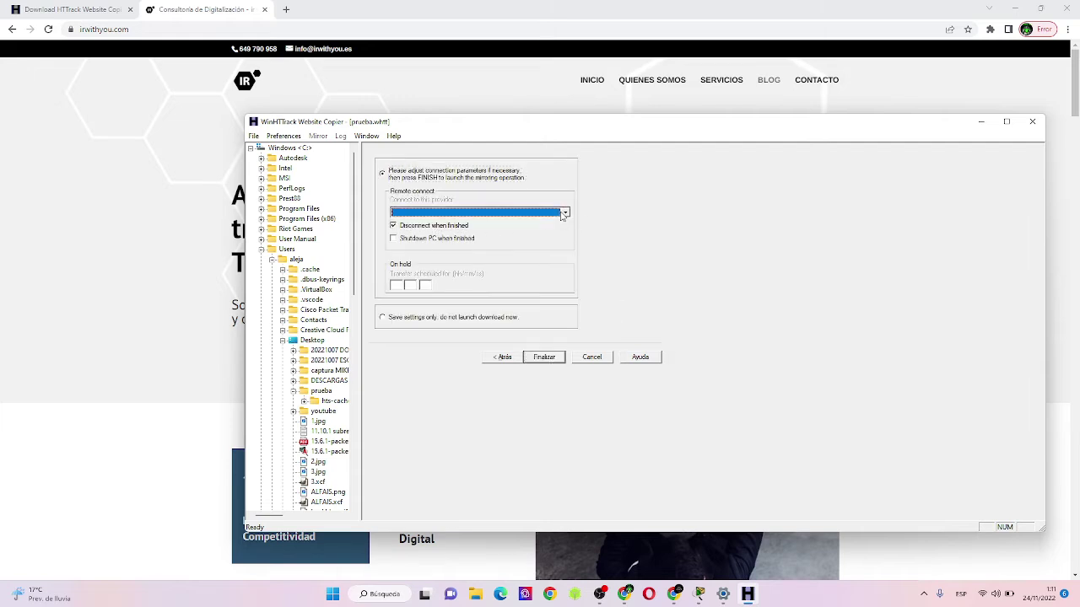
{"action": "left_click", "coordinate": [502, 320]}
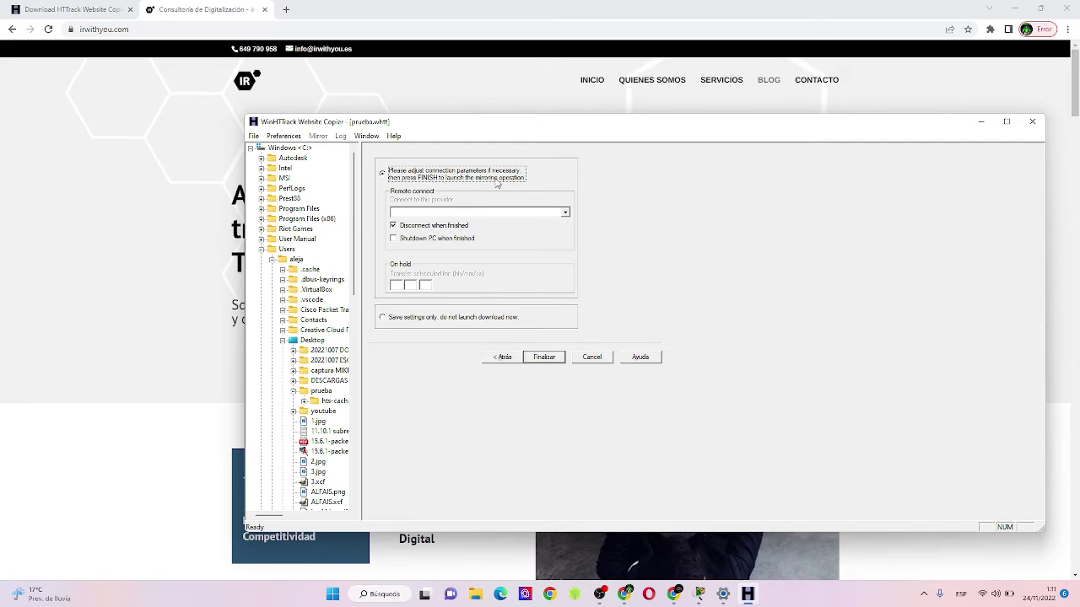
{"action": "left_click", "coordinate": [542, 358]}
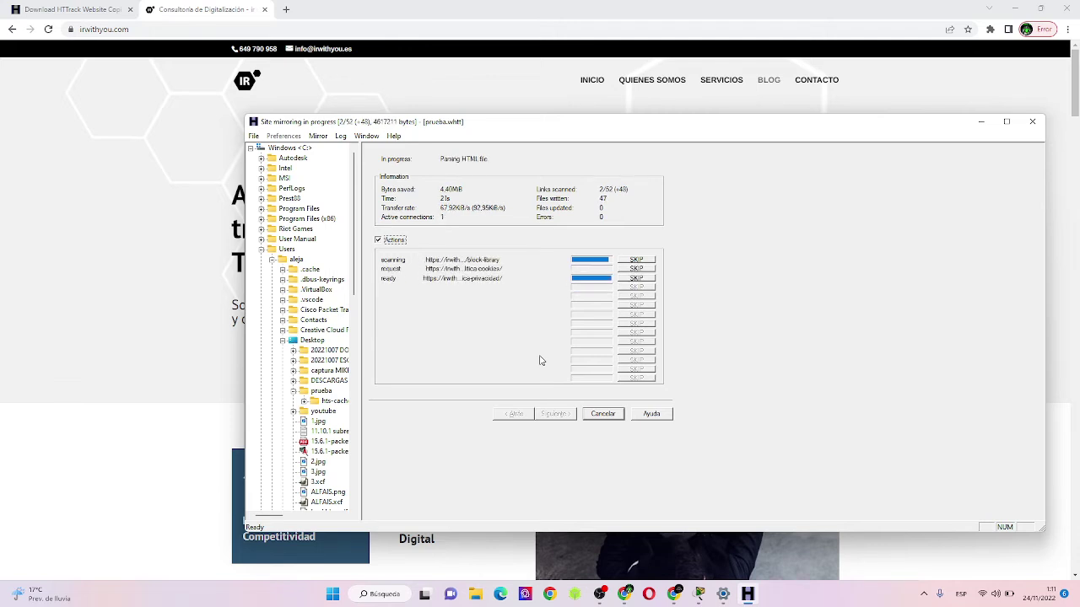
{"action": "left_click", "coordinate": [1007, 122]}
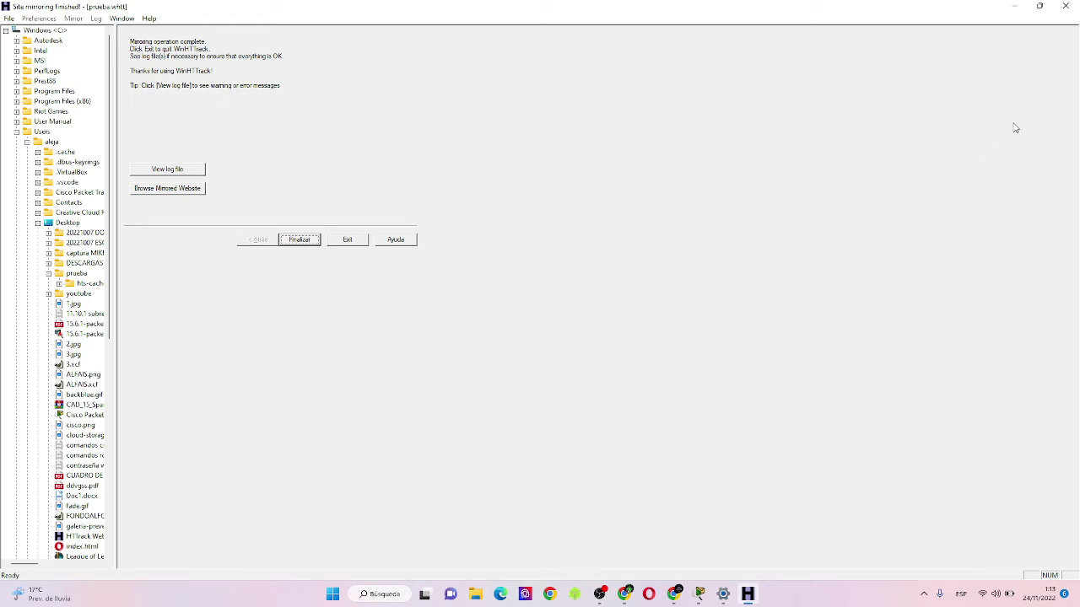
{"action": "key", "text": "Return"}
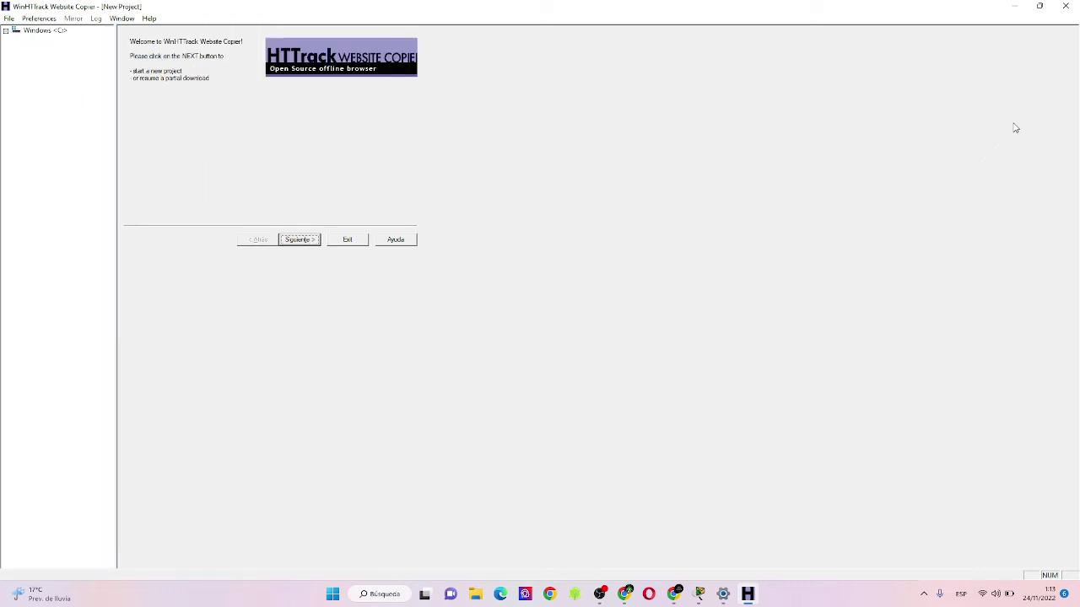
Open the prueba folder on the desktop in File Explorer and open its index file in a maximized Opera window.
{"action": "left_click", "coordinate": [477, 595]}
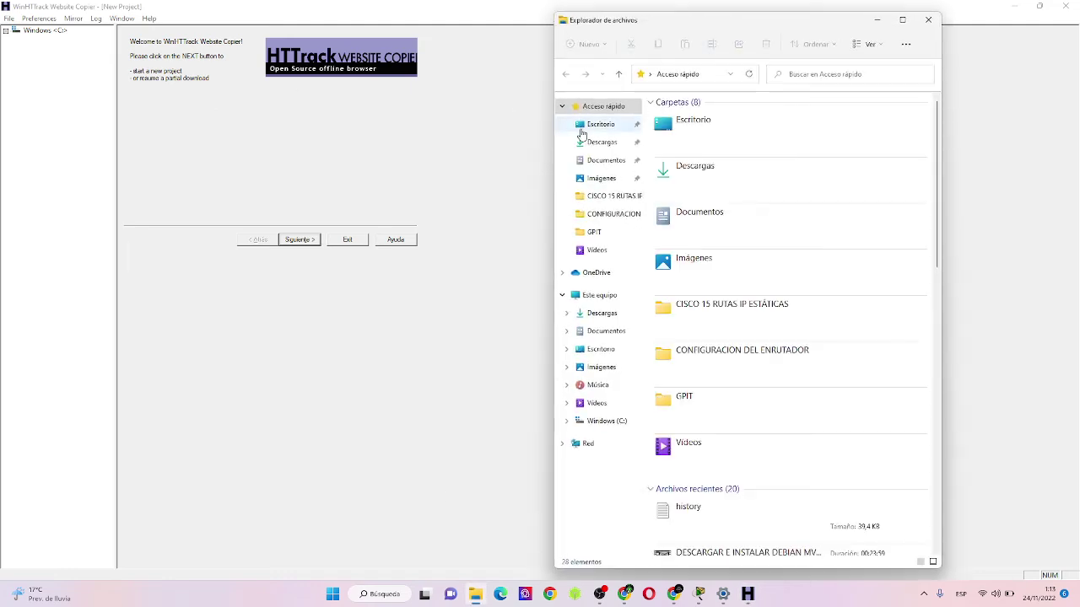
{"action": "left_click", "coordinate": [616, 127]}
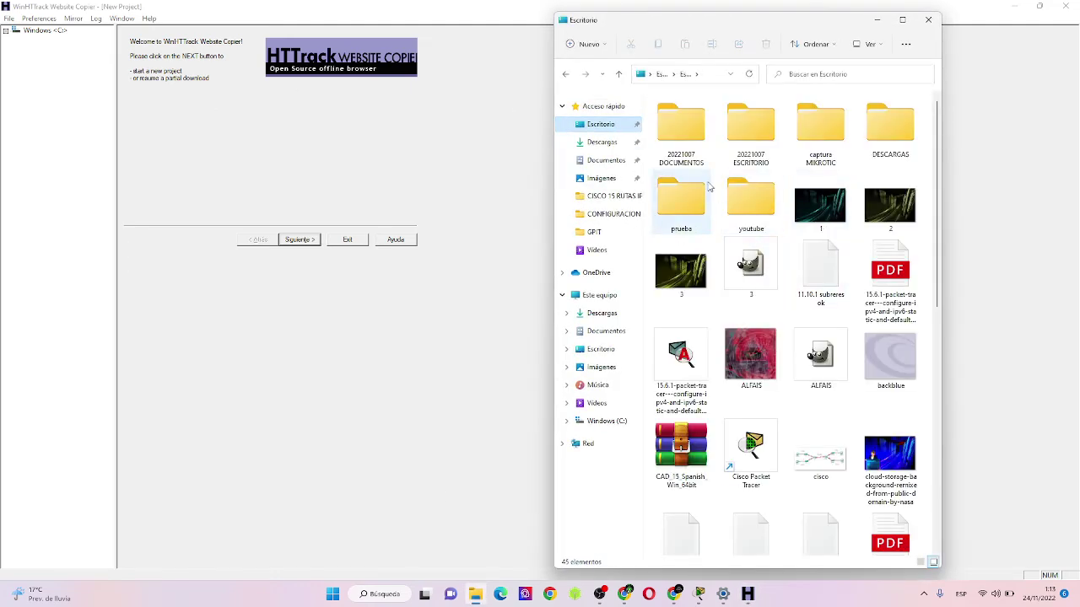
{"action": "left_click", "coordinate": [698, 200]}
{"action": "double_click", "coordinate": [698, 200]}
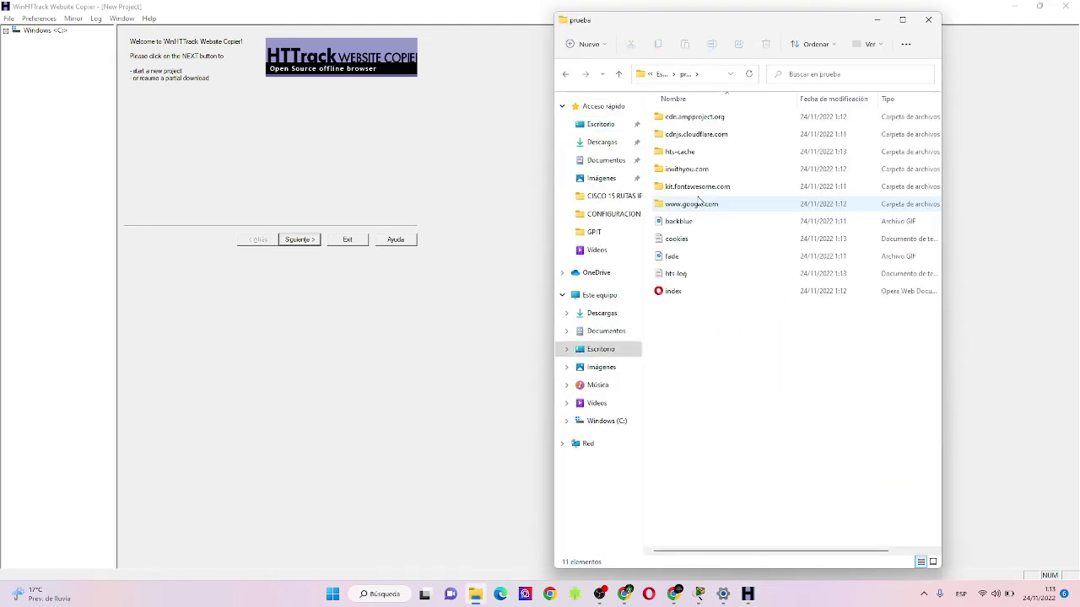
{"action": "left_click", "coordinate": [715, 297]}
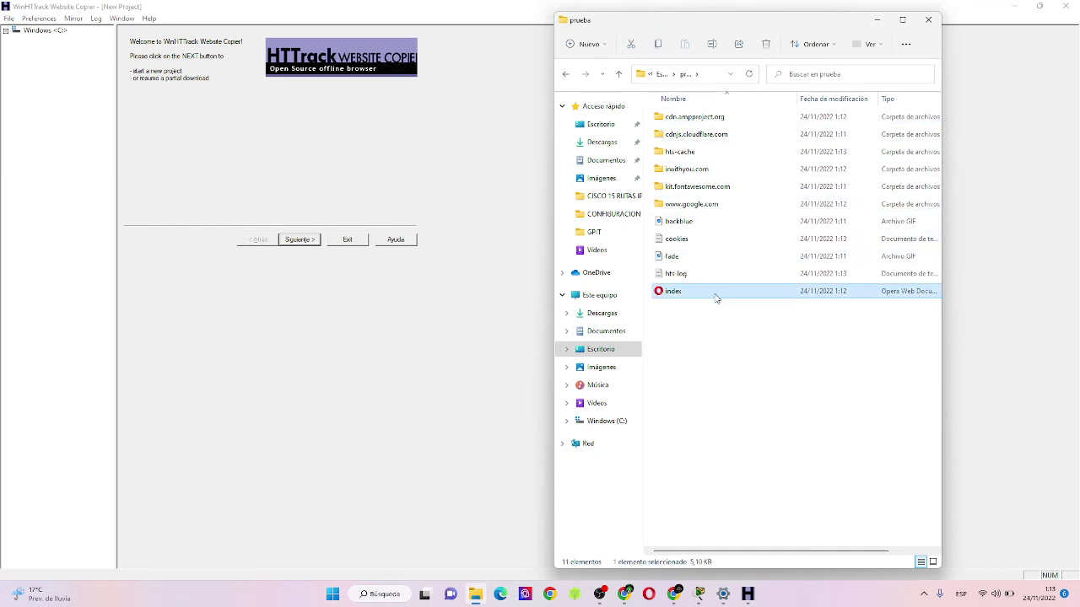
{"action": "double_click", "coordinate": [715, 296]}
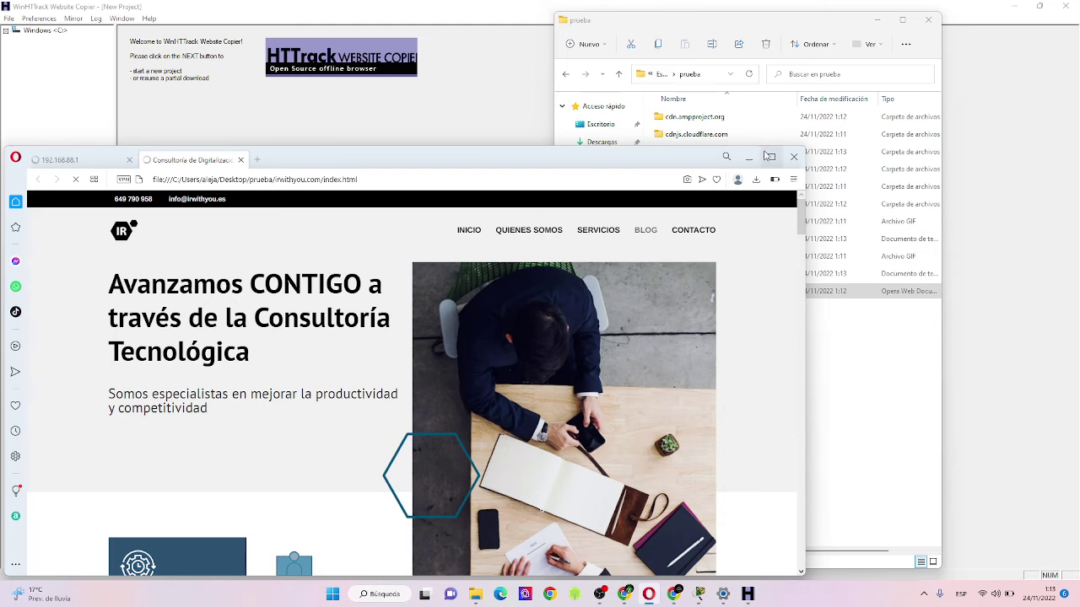
{"action": "left_click", "coordinate": [768, 156]}
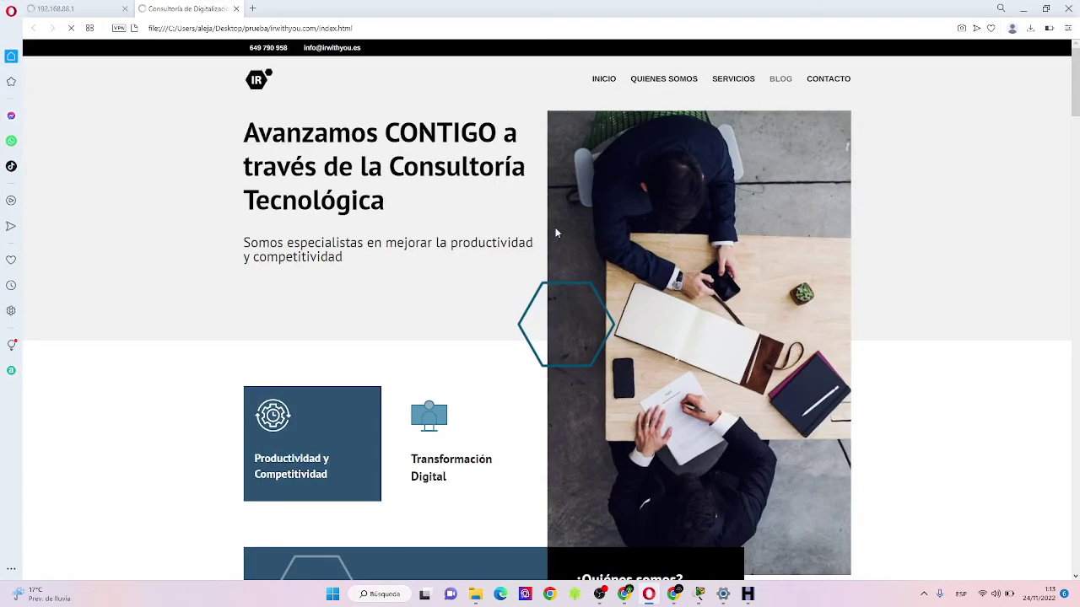
Check the offline copy's Quienes somos, Servicios and Blog links and read through the blog article on CISCO ASA, FTD and FMC vulnerabilities.
{"action": "left_click", "coordinate": [661, 79]}
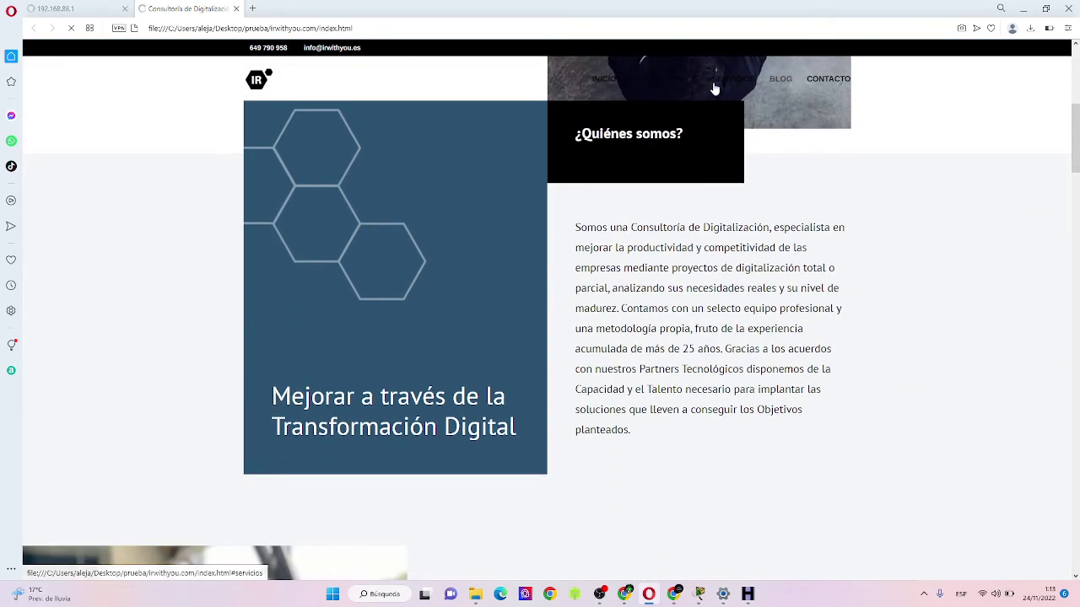
{"action": "left_click", "coordinate": [716, 85]}
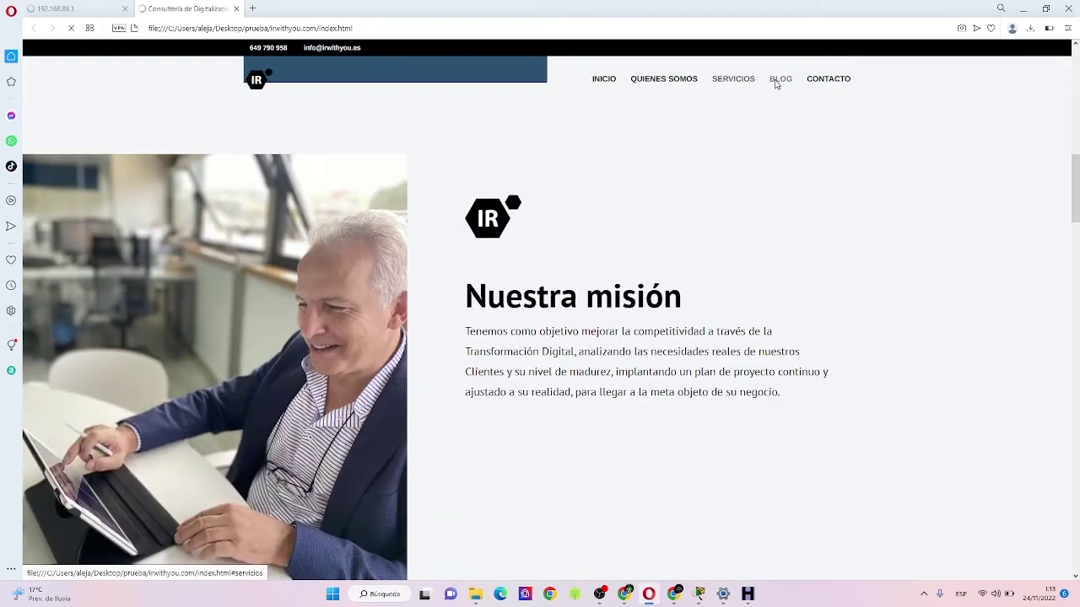
{"action": "left_click", "coordinate": [783, 83]}
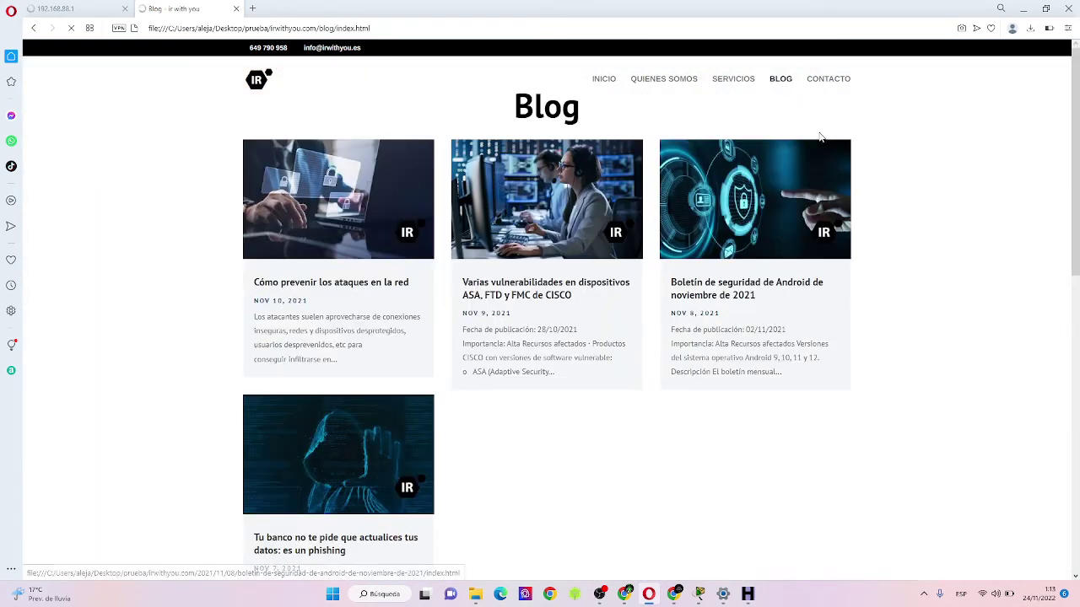
{"action": "left_click", "coordinate": [551, 265]}
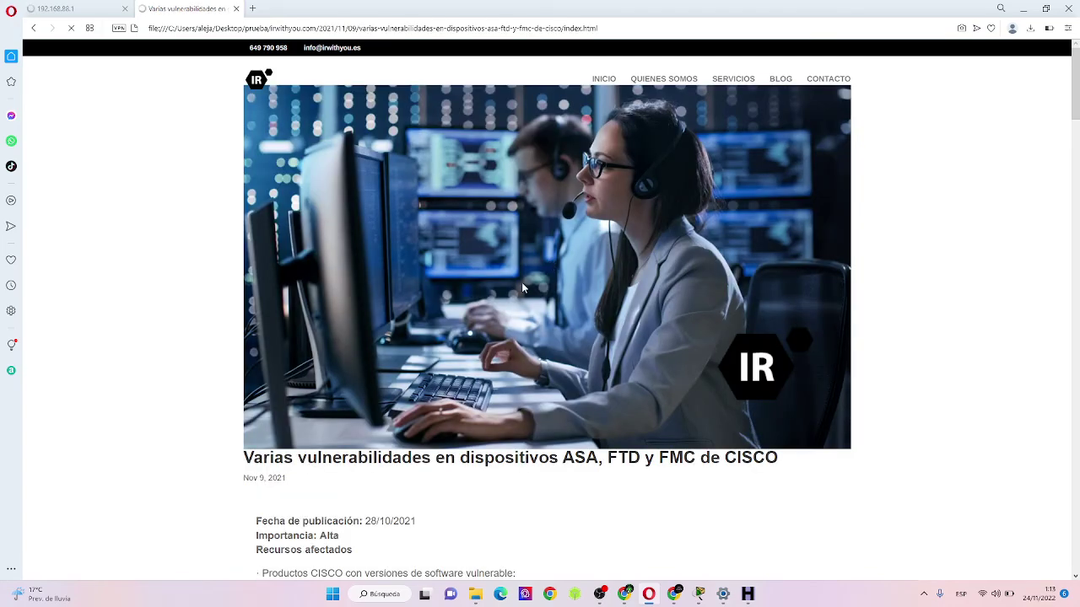
{"action": "scroll", "coordinate": [521, 288], "scroll_direction": "down", "scroll_amount": 15}
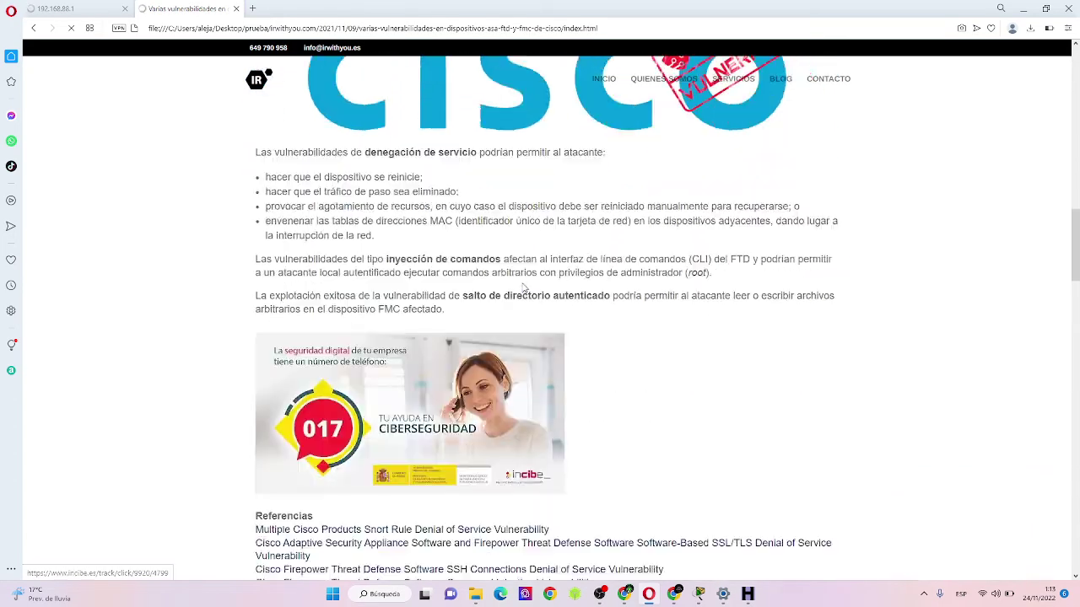
{"action": "scroll", "coordinate": [523, 288], "scroll_direction": "down", "scroll_amount": 9}
{"action": "scroll", "coordinate": [523, 289], "scroll_direction": "up", "scroll_amount": 20}
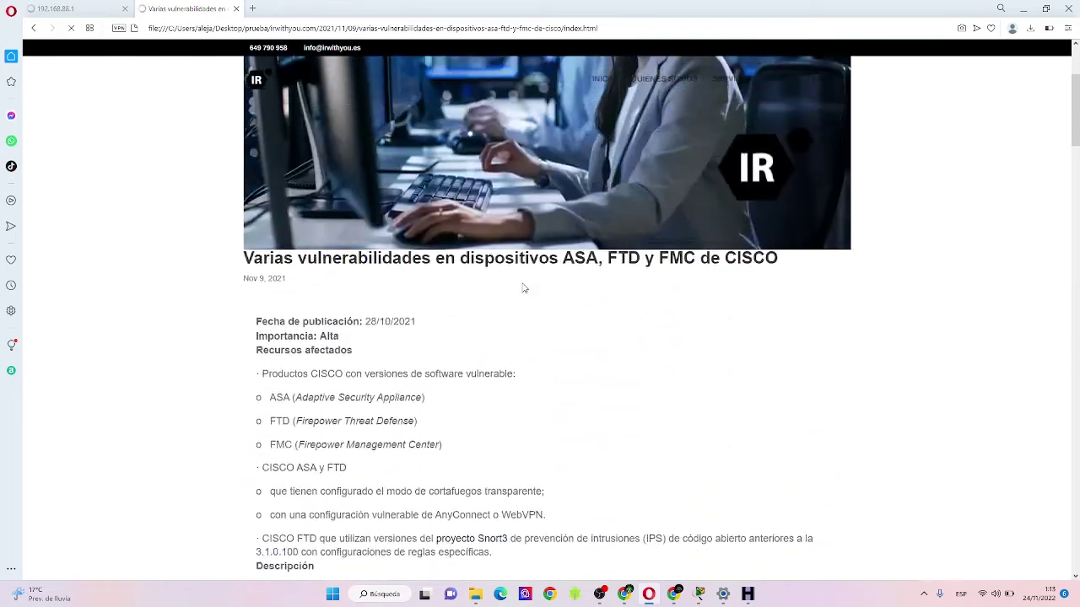
Inspect the local file path in the blog article's address, and close the Opera browser.
{"action": "scroll", "coordinate": [523, 288], "scroll_direction": "up", "scroll_amount": 3}
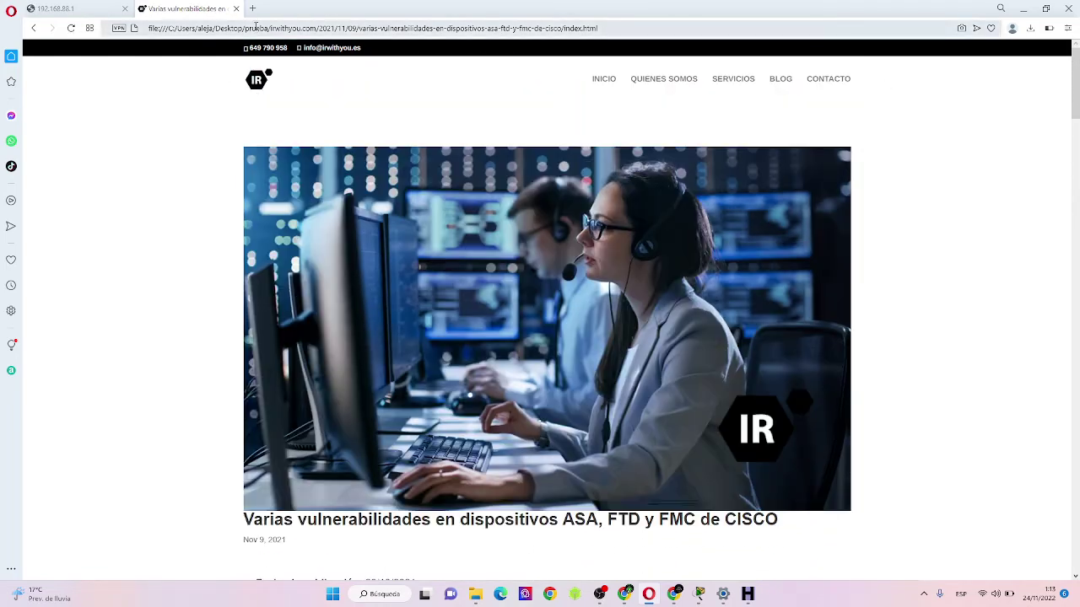
{"action": "left_click", "coordinate": [257, 29]}
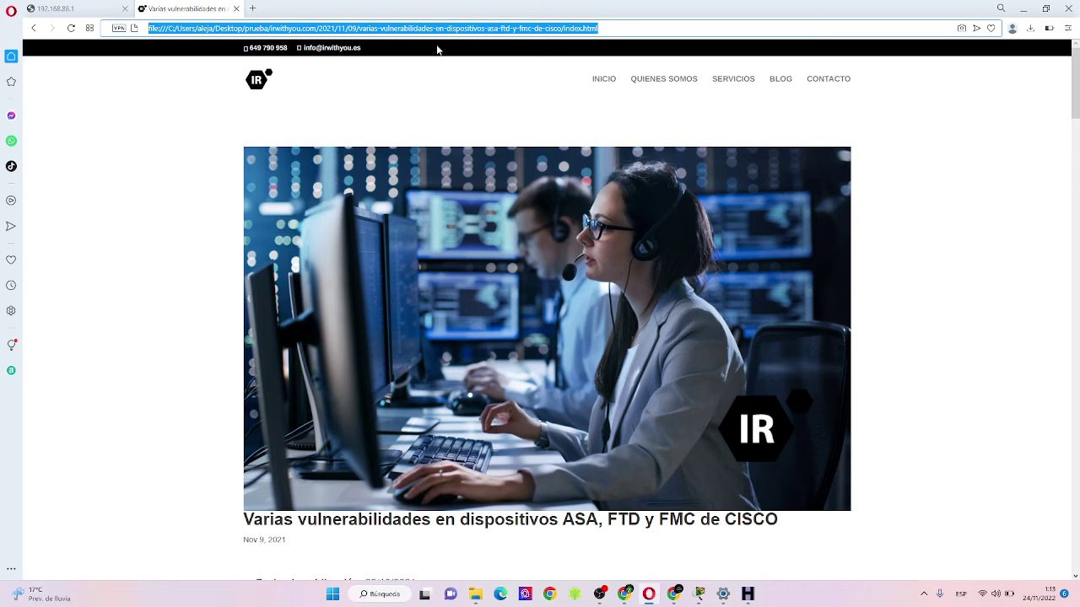
{"action": "left_click", "coordinate": [391, 28]}
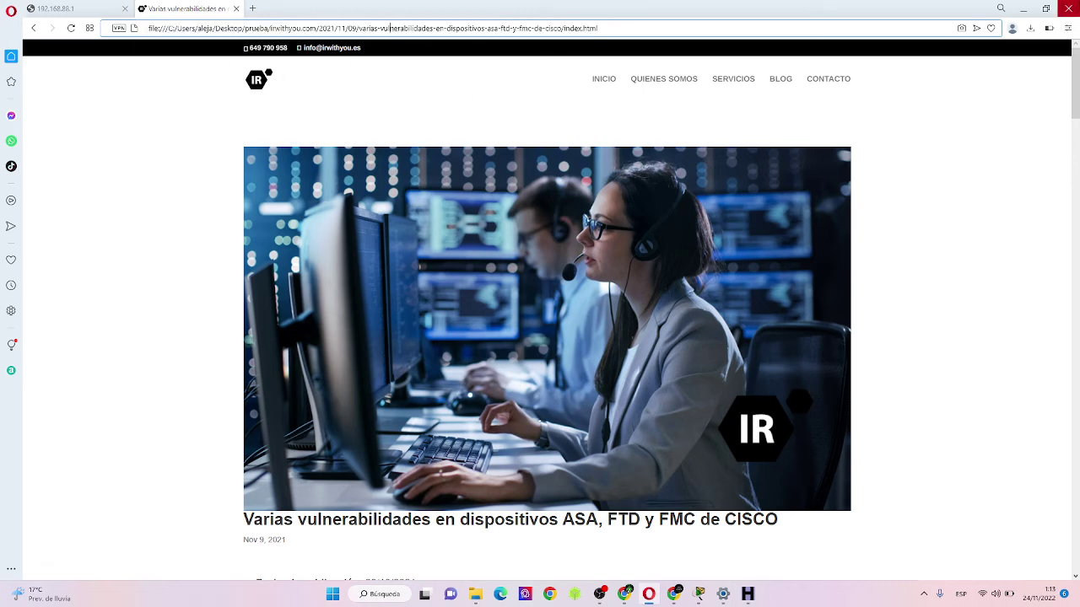
{"action": "left_click", "coordinate": [1068, 8]}
{"action": "key", "text": "Return"}
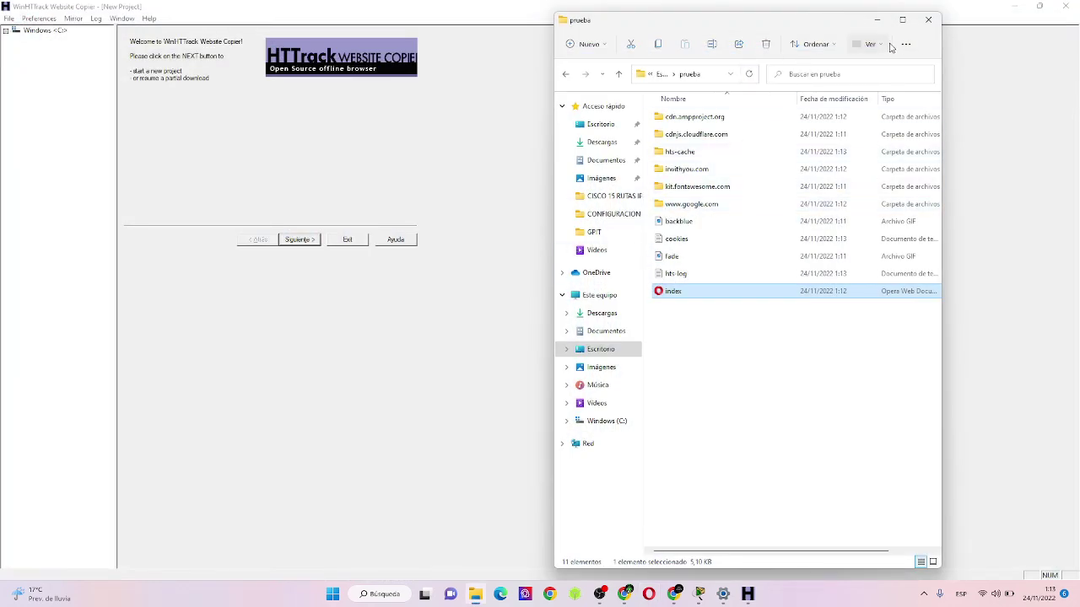
Maximize the prueba folder window, look through cdn.ampproject.org and its v0 subfolder, and return to prueba.
{"action": "left_click", "coordinate": [902, 21]}
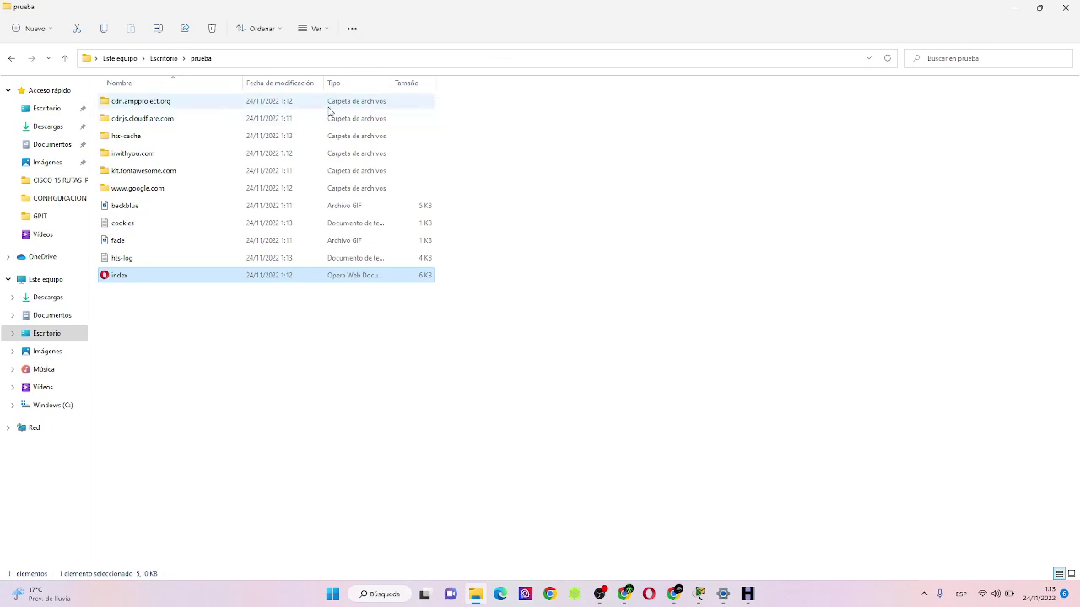
{"action": "left_click", "coordinate": [329, 107]}
{"action": "double_click", "coordinate": [329, 111]}
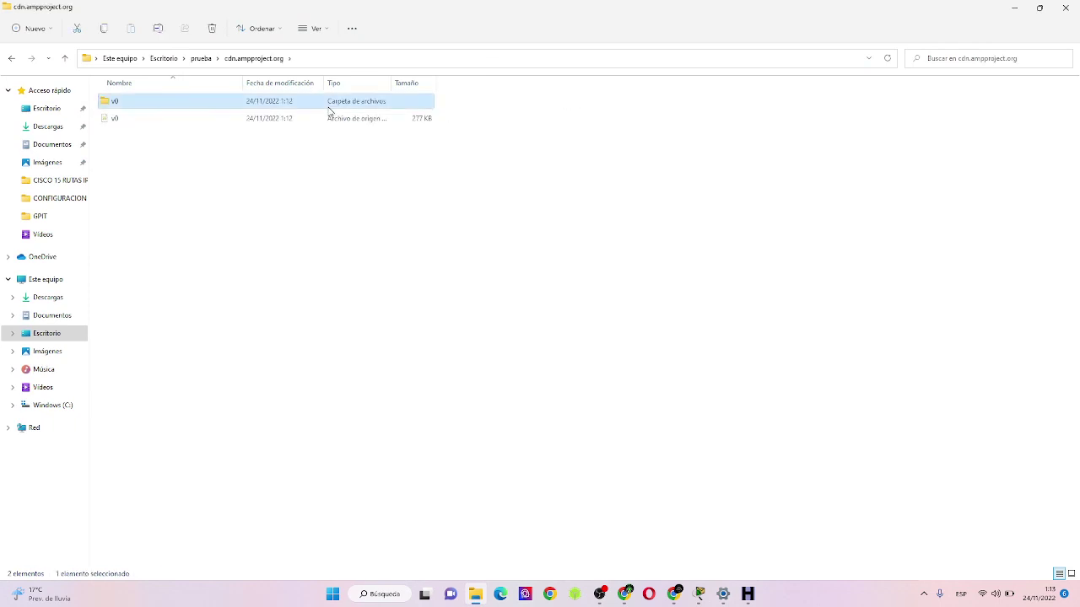
{"action": "double_click", "coordinate": [329, 107]}
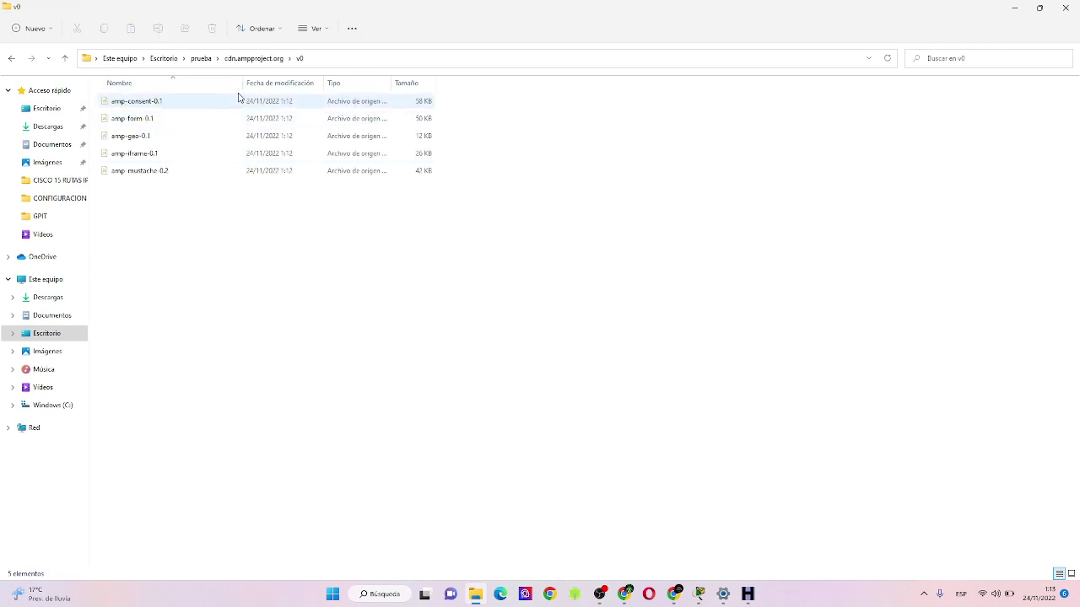
{"action": "left_click", "coordinate": [268, 57]}
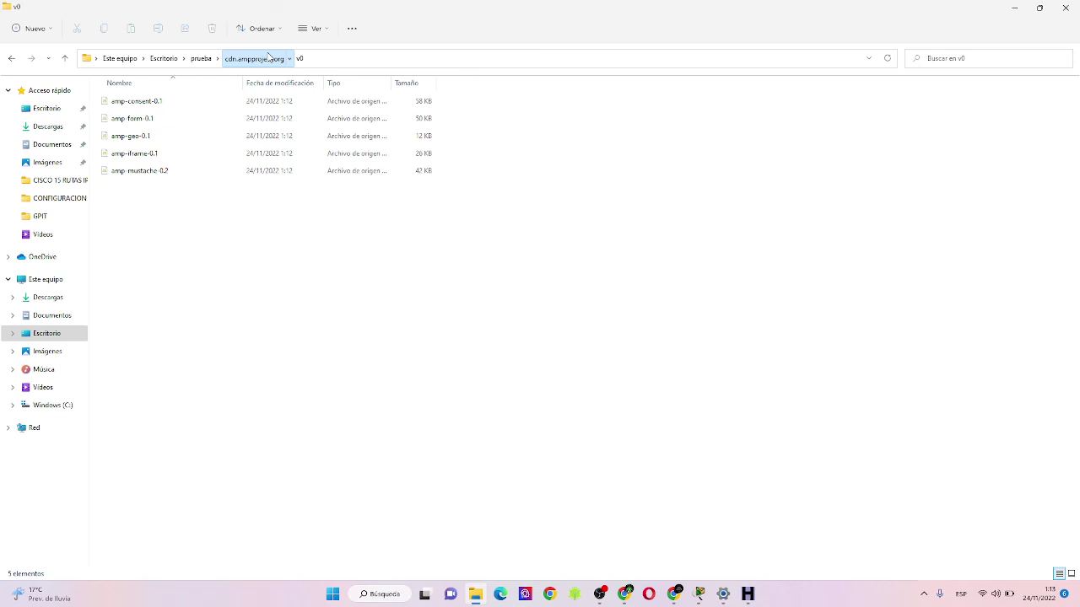
{"action": "left_click", "coordinate": [200, 58]}
Look through cdnjs.cloudflare.com down to its jquery 2.1.3 folder and through the hts-cache folder, returning to prueba each time.
{"action": "double_click", "coordinate": [170, 123]}
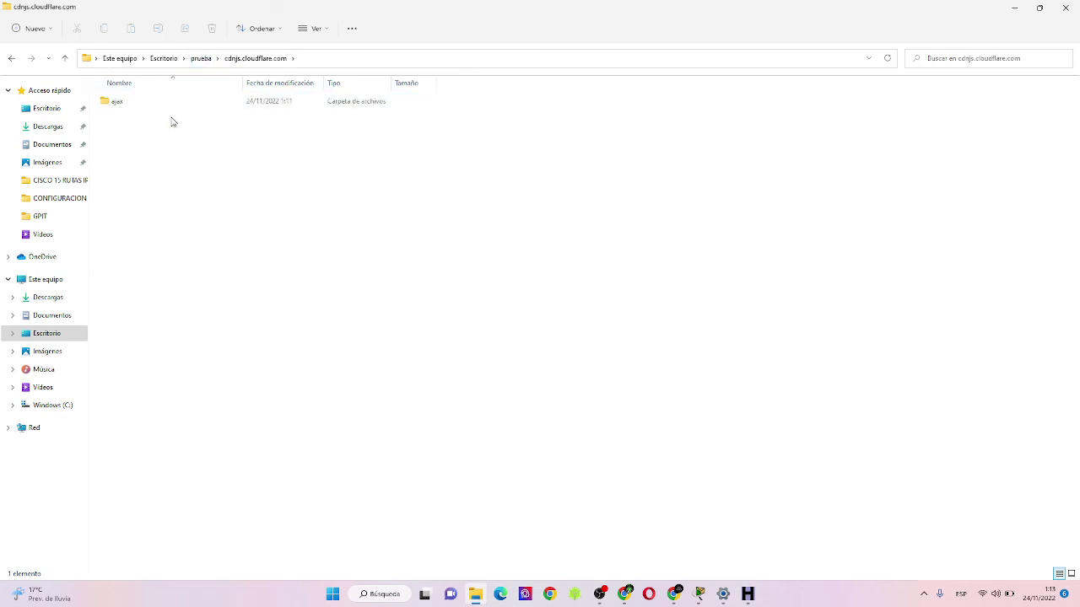
{"action": "double_click", "coordinate": [185, 106]}
{"action": "left_click", "coordinate": [188, 106]}
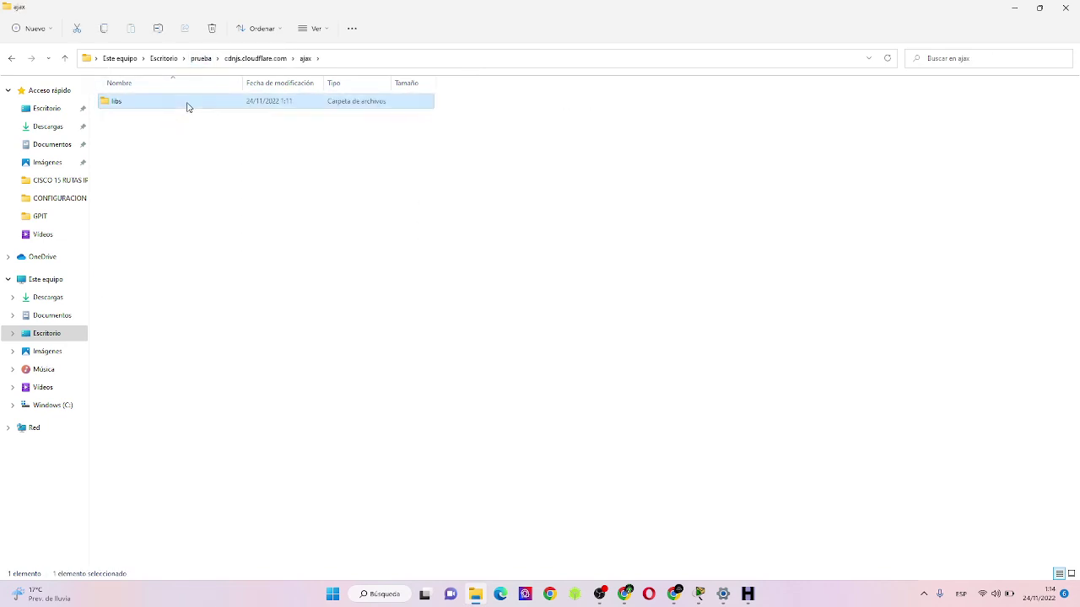
{"action": "double_click", "coordinate": [187, 106]}
{"action": "double_click", "coordinate": [187, 106]}
{"action": "double_click", "coordinate": [188, 106]}
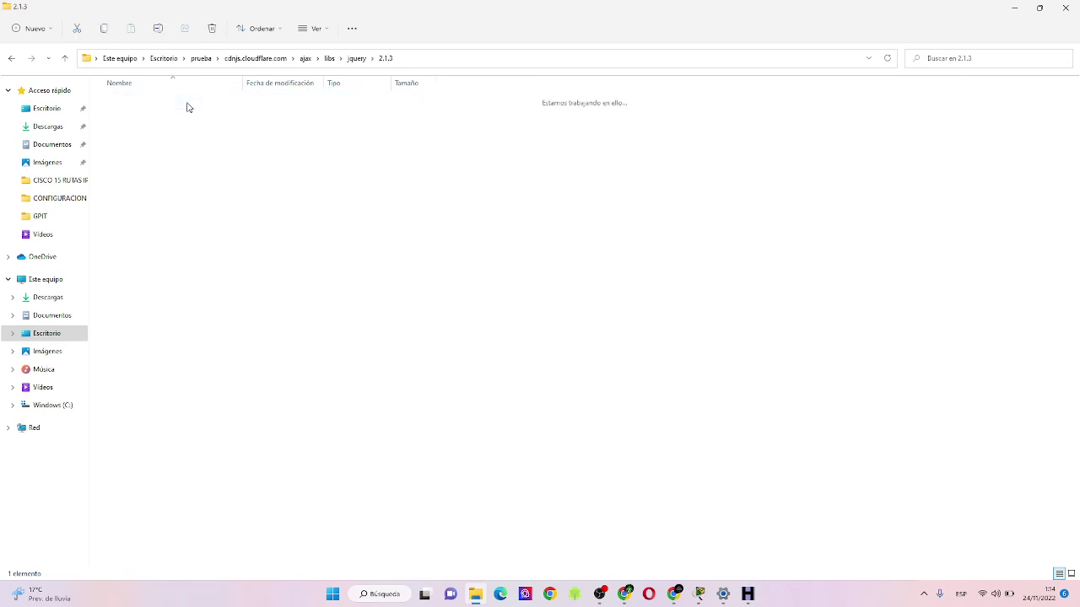
{"action": "left_click", "coordinate": [188, 106]}
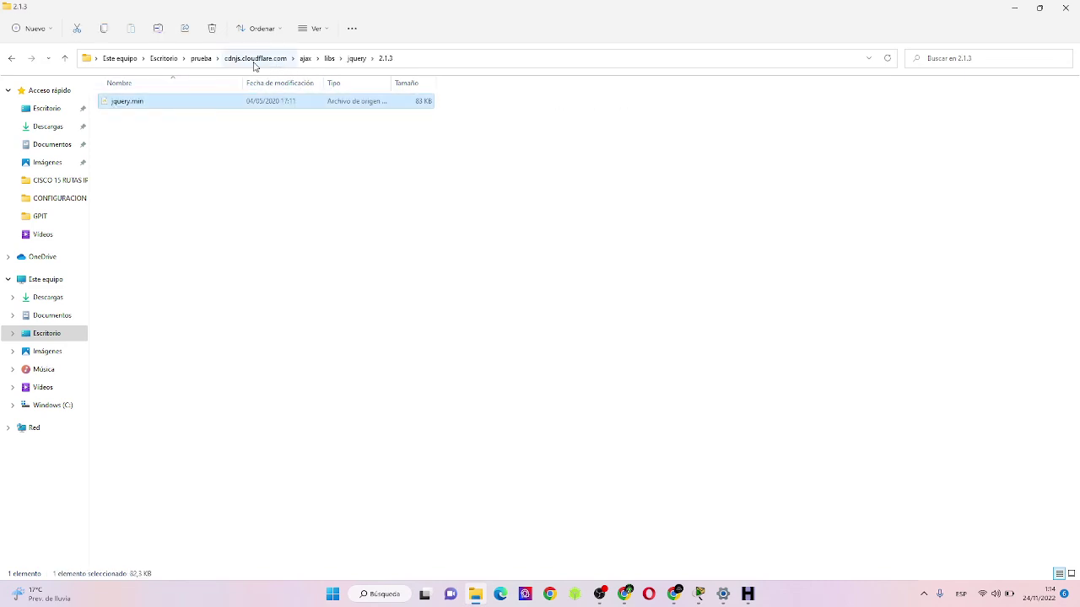
{"action": "left_click", "coordinate": [202, 59]}
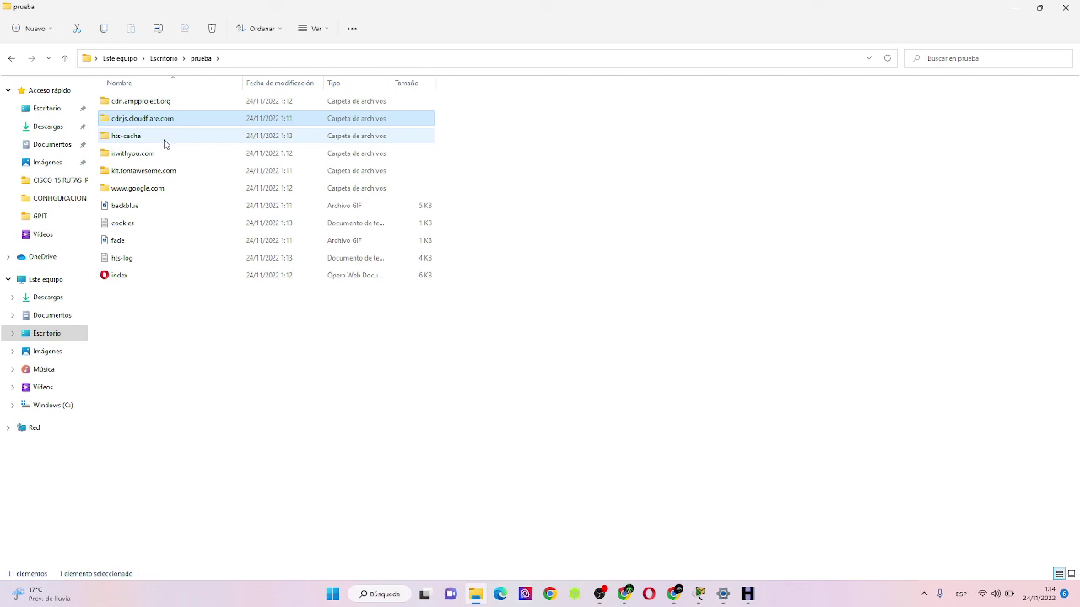
{"action": "double_click", "coordinate": [166, 144]}
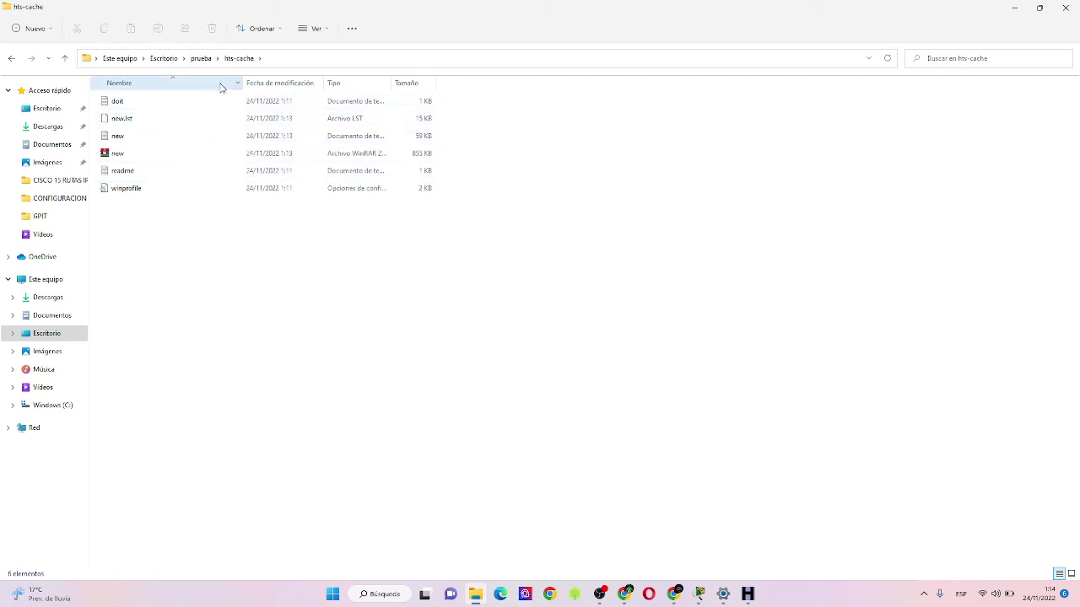
{"action": "left_click", "coordinate": [204, 59]}
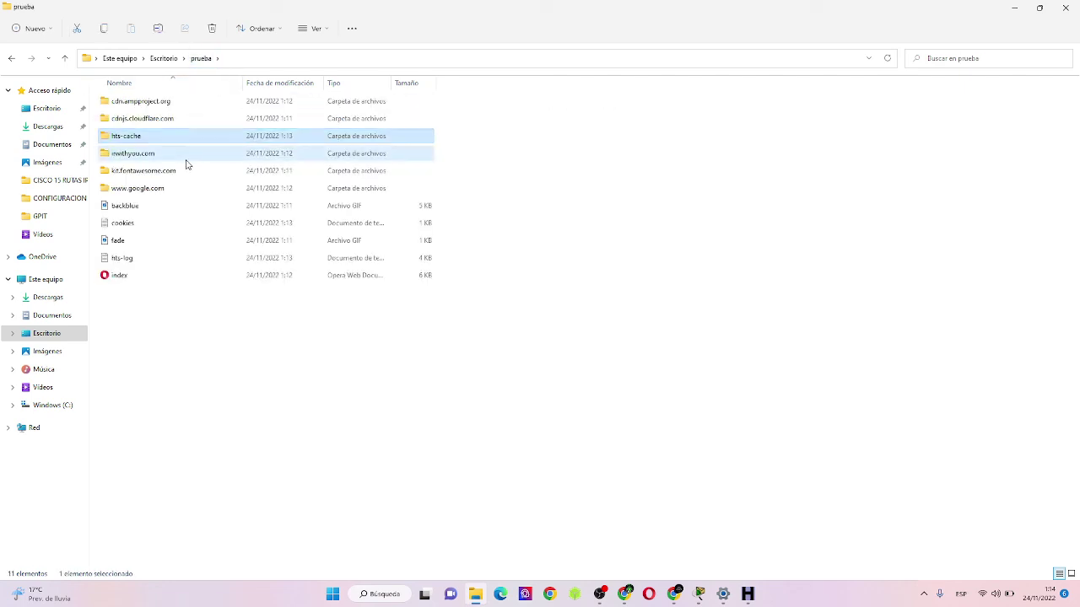
Open the irwithyou.com folder, look inside wp-admin and its images subfolder, and return to irwithyou.com.
{"action": "double_click", "coordinate": [186, 156]}
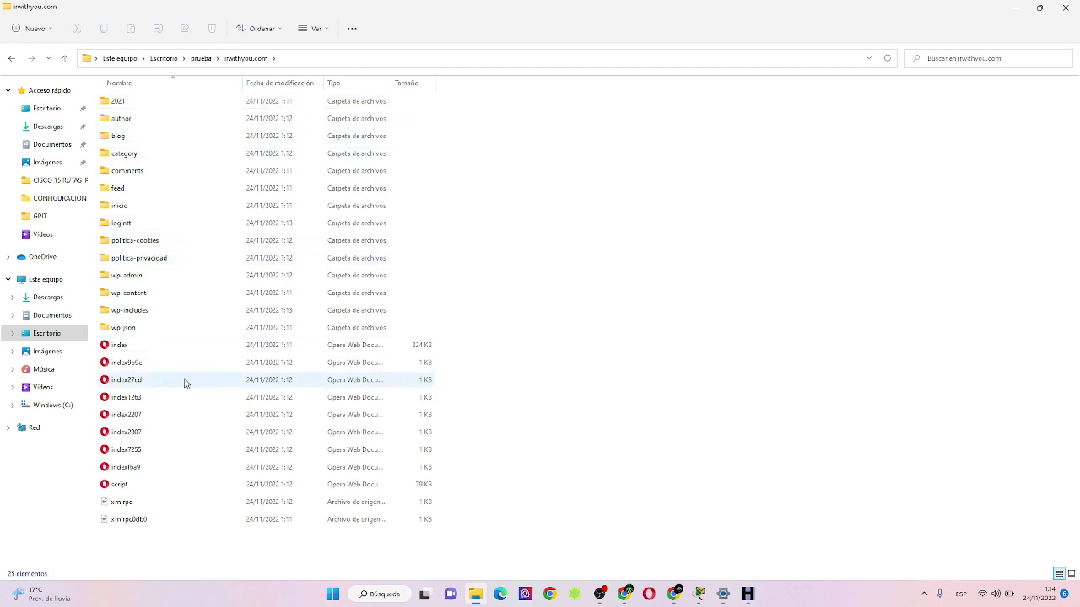
{"action": "double_click", "coordinate": [213, 279]}
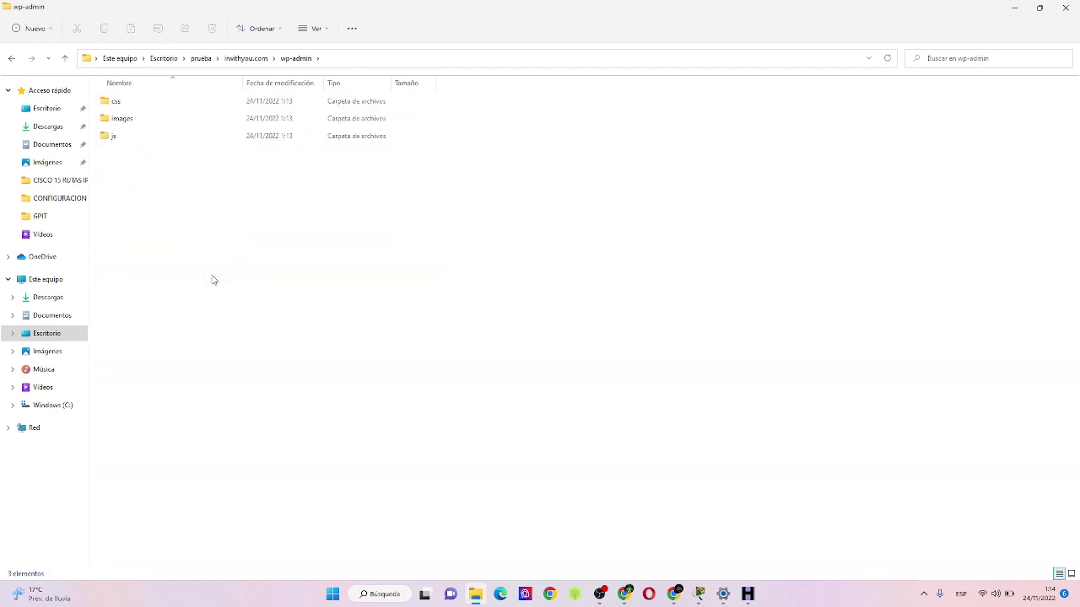
{"action": "double_click", "coordinate": [208, 117]}
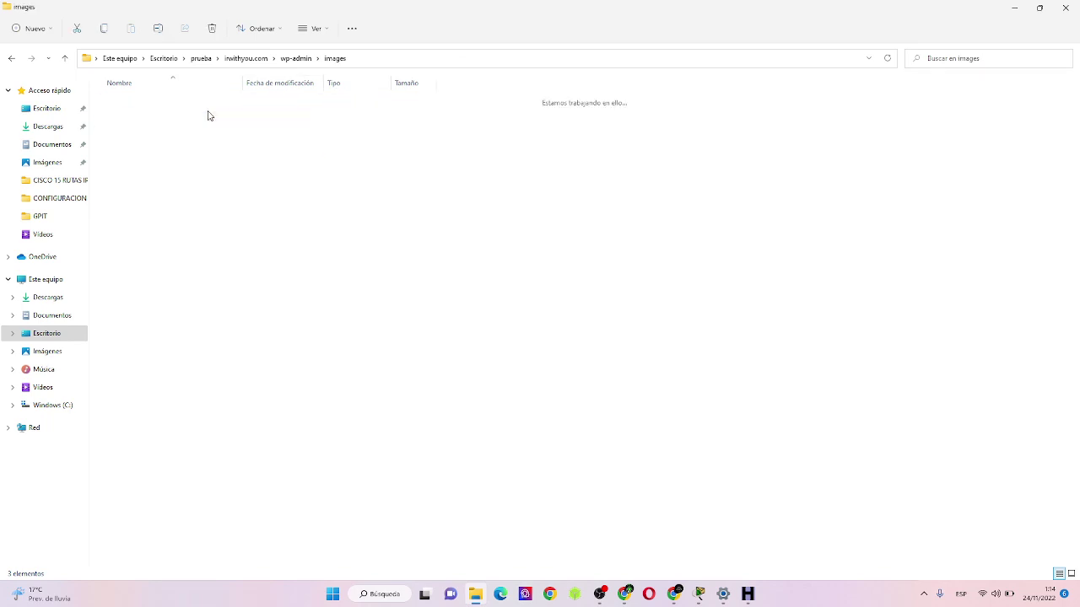
{"action": "left_click", "coordinate": [238, 59]}
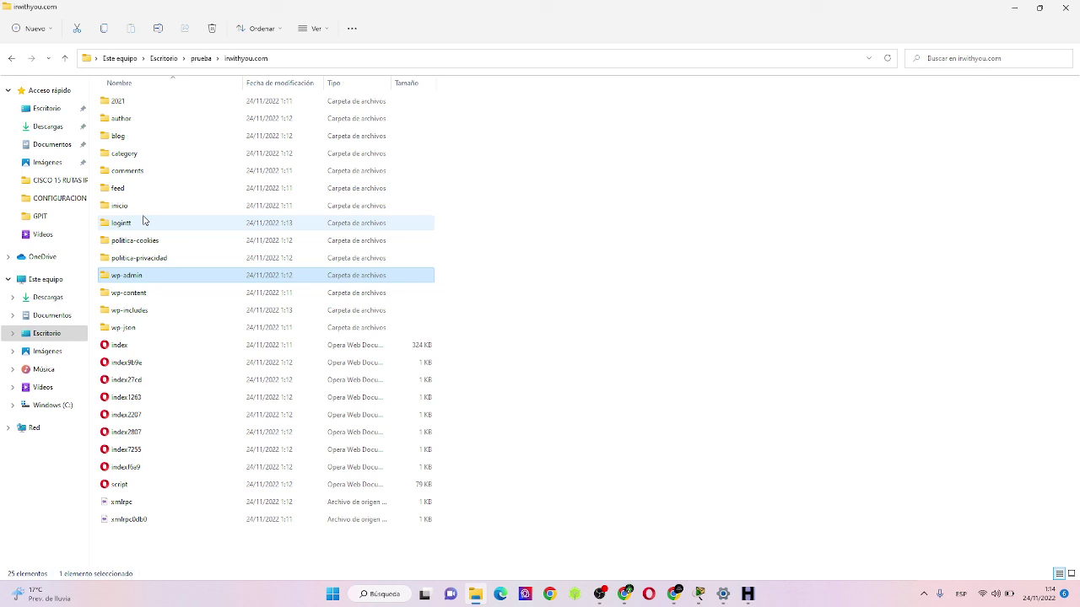
Open the wp-content folder, examine the downloaded plugins folder, and return to wp-content.
{"action": "double_click", "coordinate": [128, 293]}
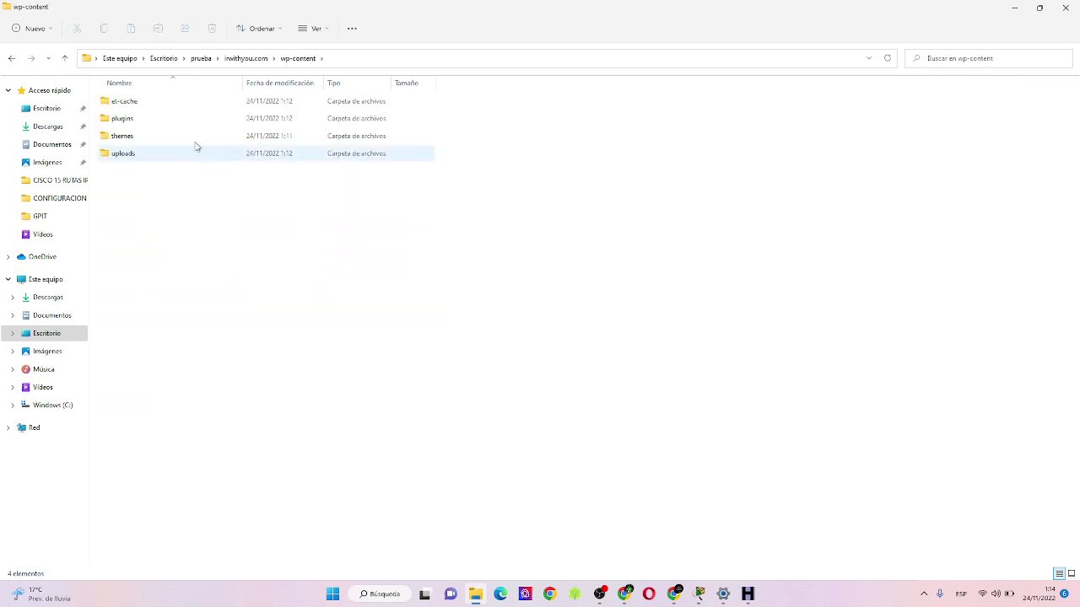
{"action": "double_click", "coordinate": [214, 120]}
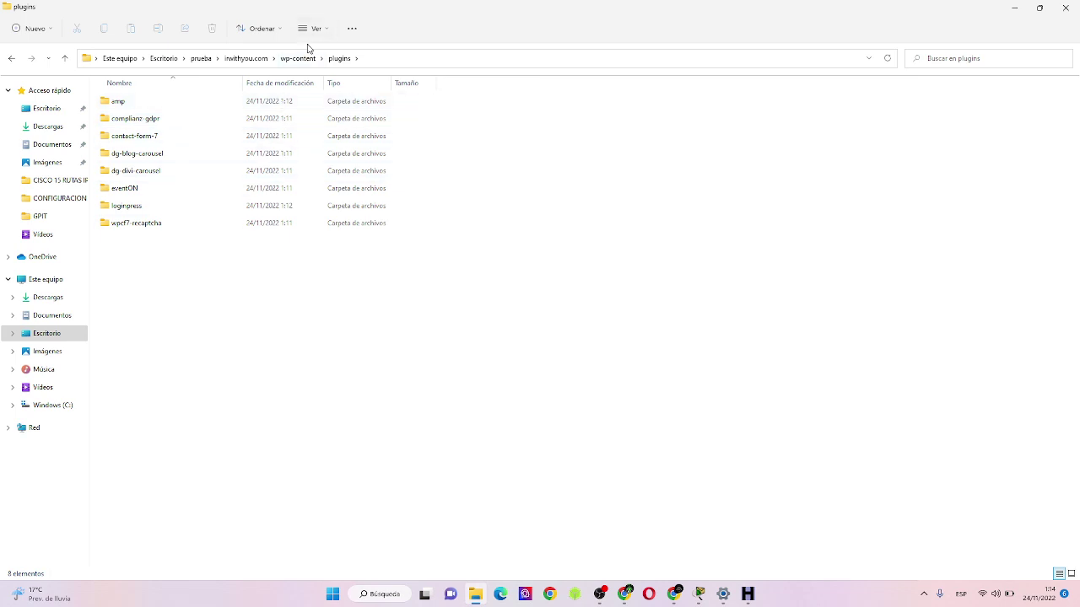
{"action": "left_click", "coordinate": [283, 63]}
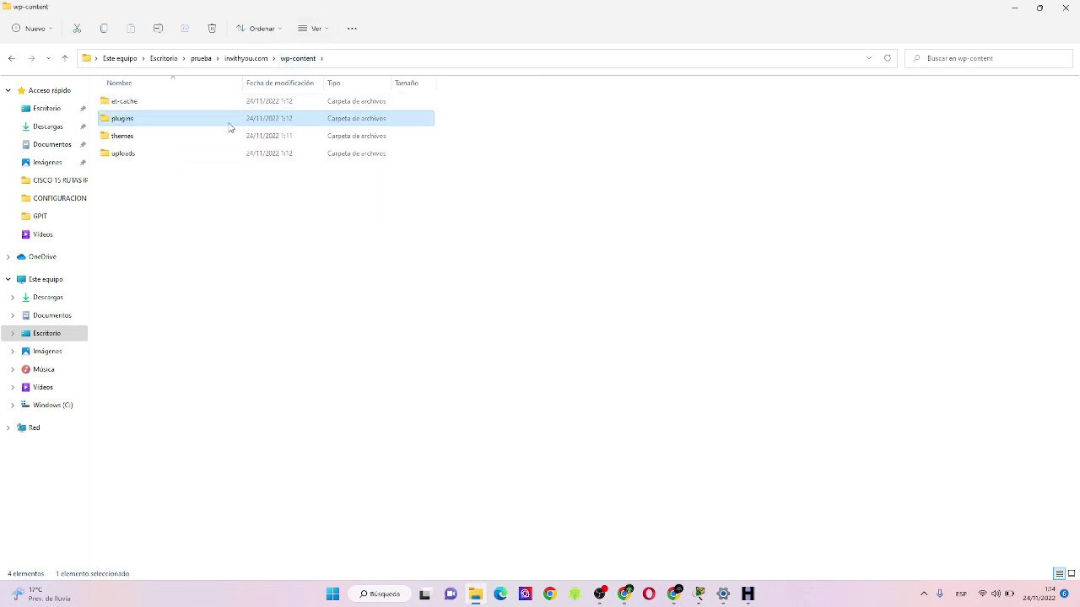
Examine the Divi folder inside themes and the uploads folder within wp-content, and return to irwithyou.com.
{"action": "left_click", "coordinate": [222, 138]}
{"action": "double_click", "coordinate": [222, 138]}
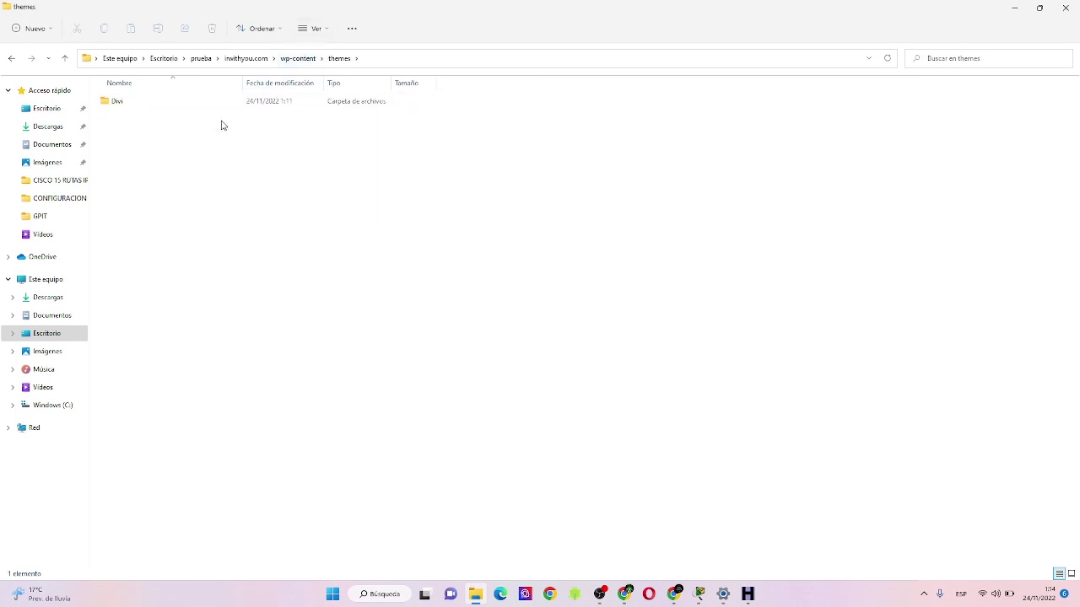
{"action": "left_click", "coordinate": [226, 99]}
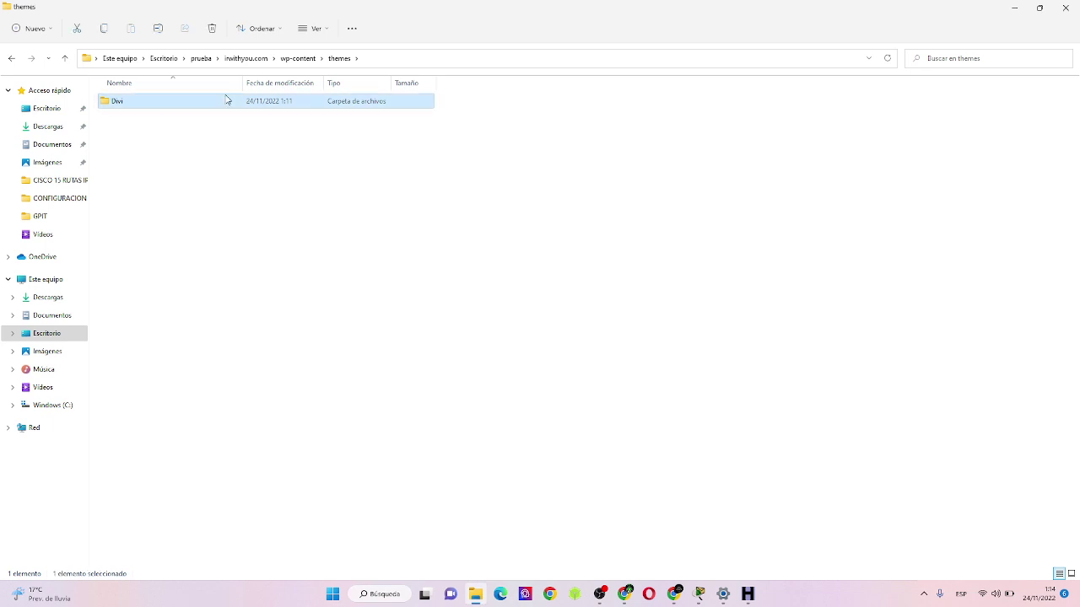
{"action": "double_click", "coordinate": [226, 100]}
{"action": "left_click", "coordinate": [227, 101]}
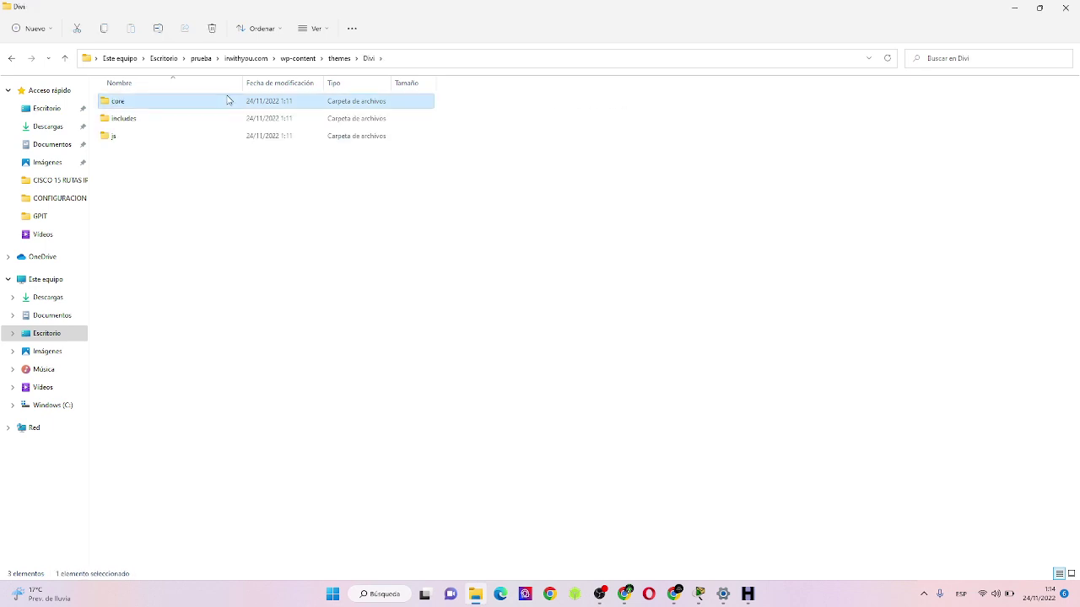
{"action": "left_click", "coordinate": [336, 58]}
{"action": "left_click", "coordinate": [297, 59]}
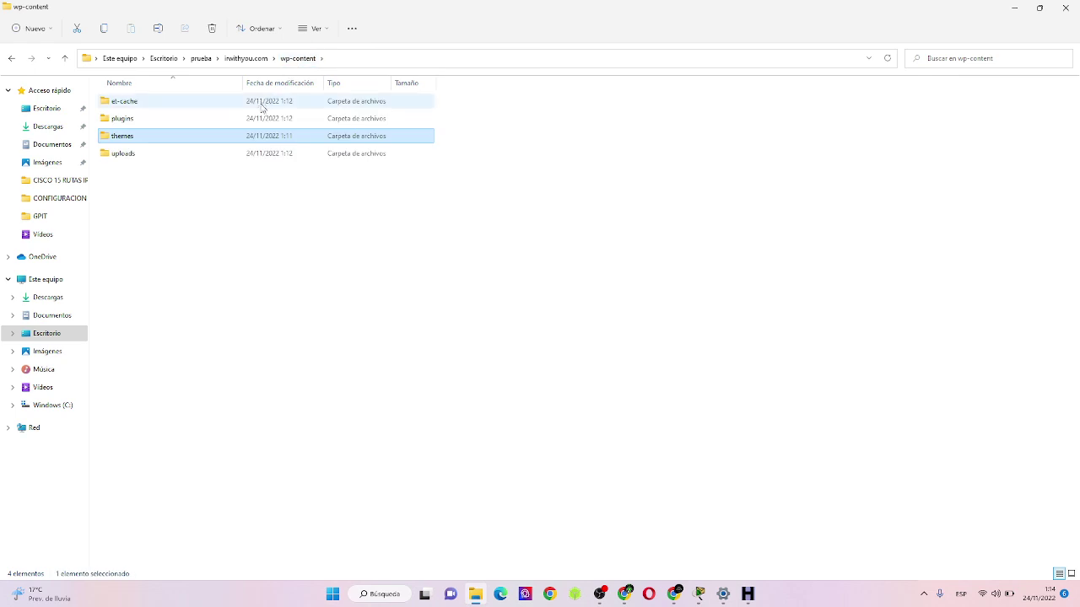
{"action": "double_click", "coordinate": [231, 152]}
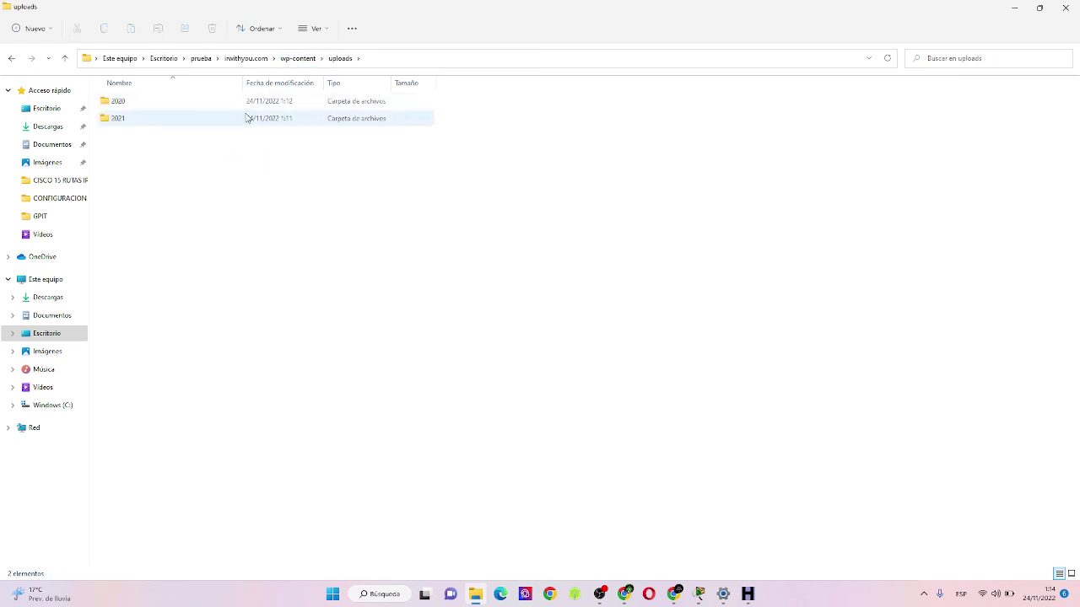
{"action": "left_click", "coordinate": [255, 60]}
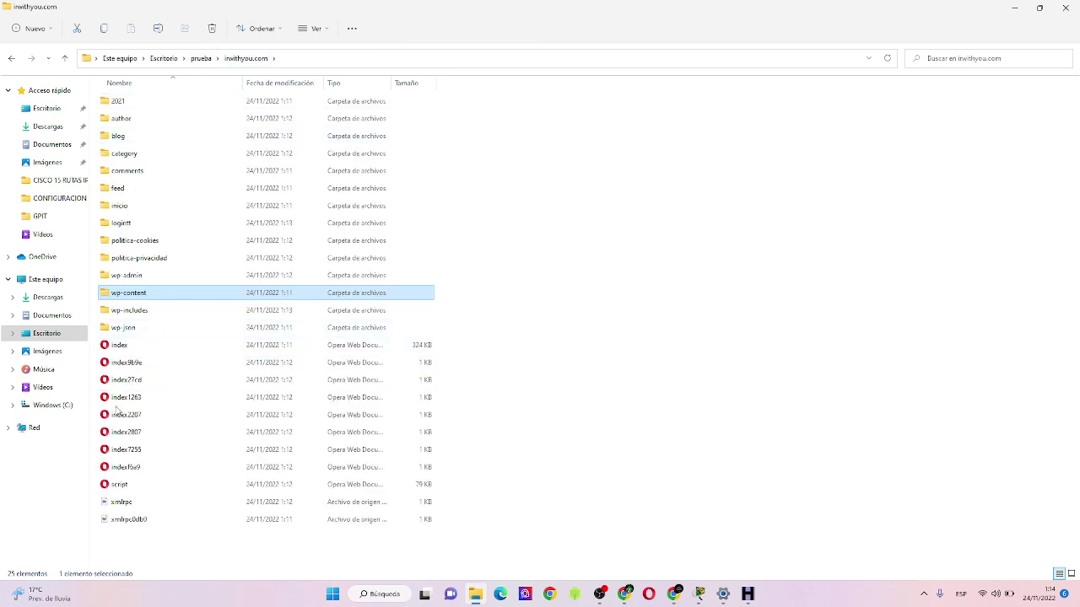
{"action": "left_click", "coordinate": [600, 596]}
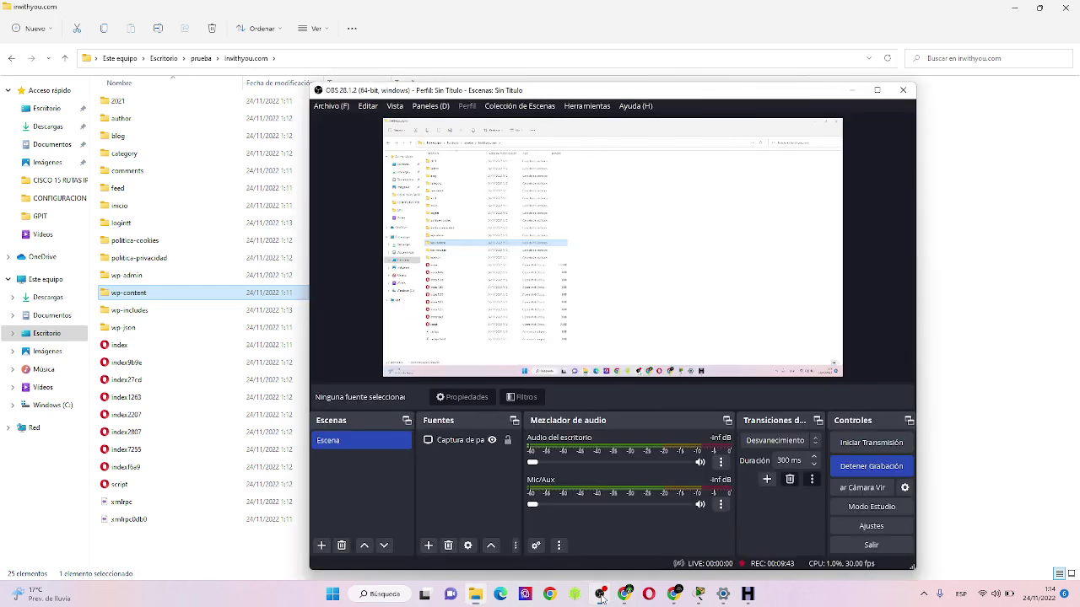